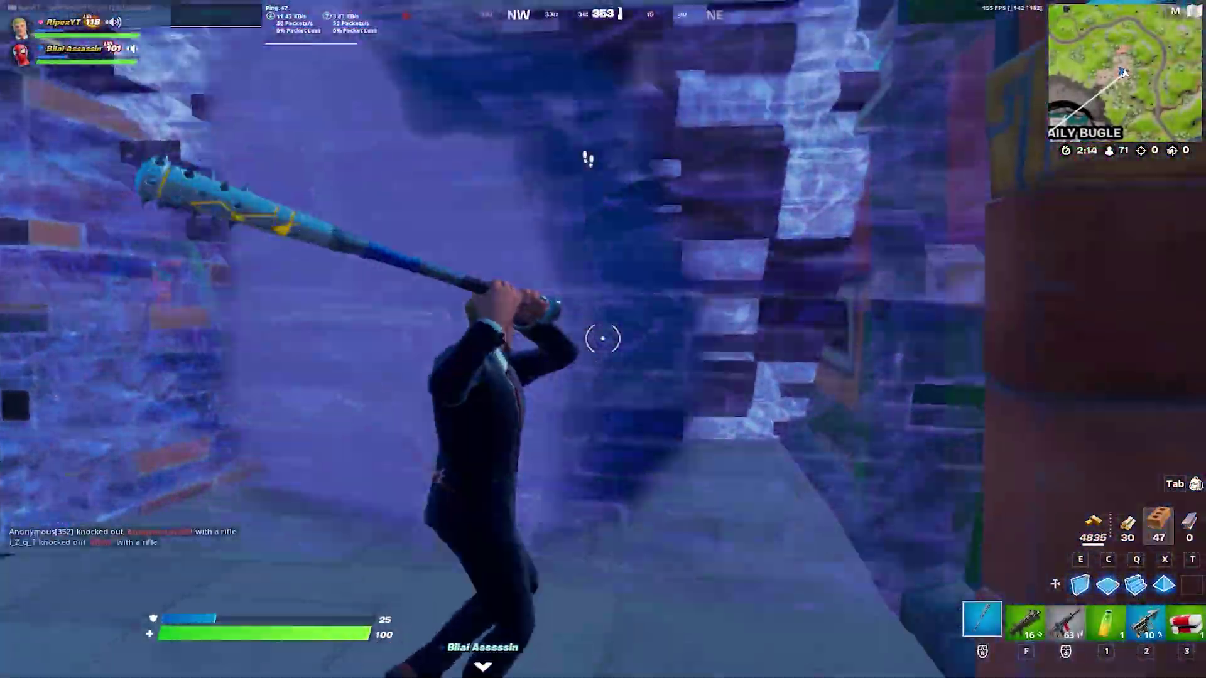
Break through the enemy's wall, push through the build and run up toward the enemy
left_click(602, 337)
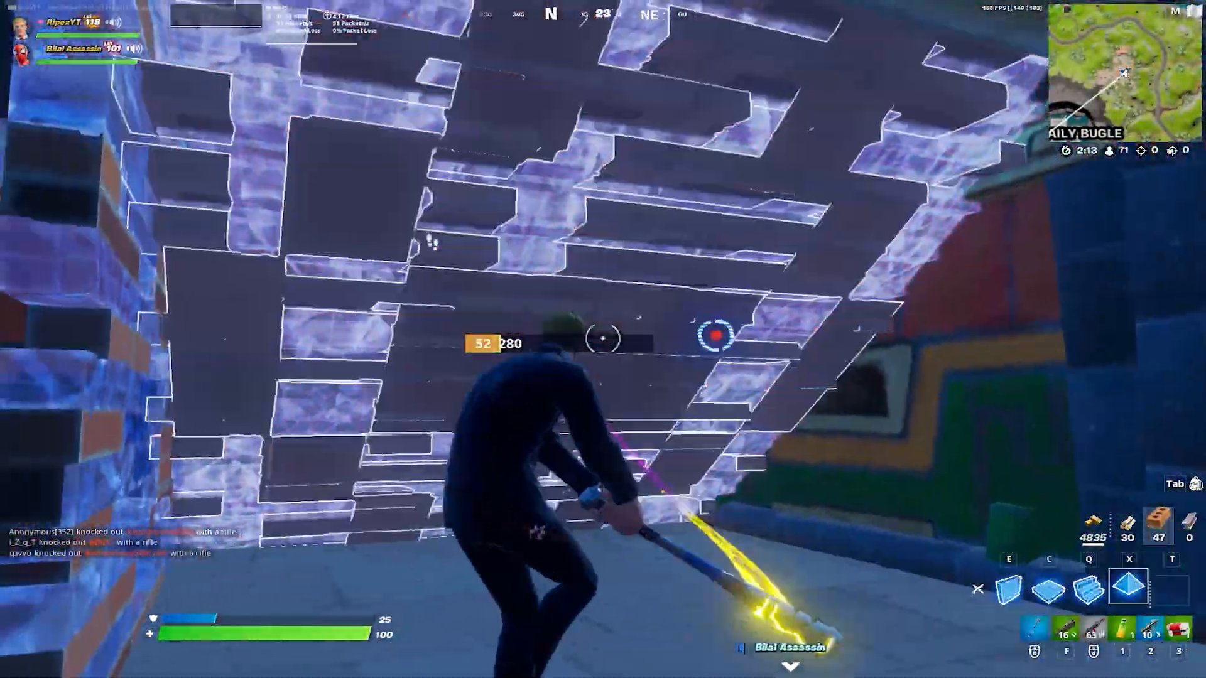
key("w")
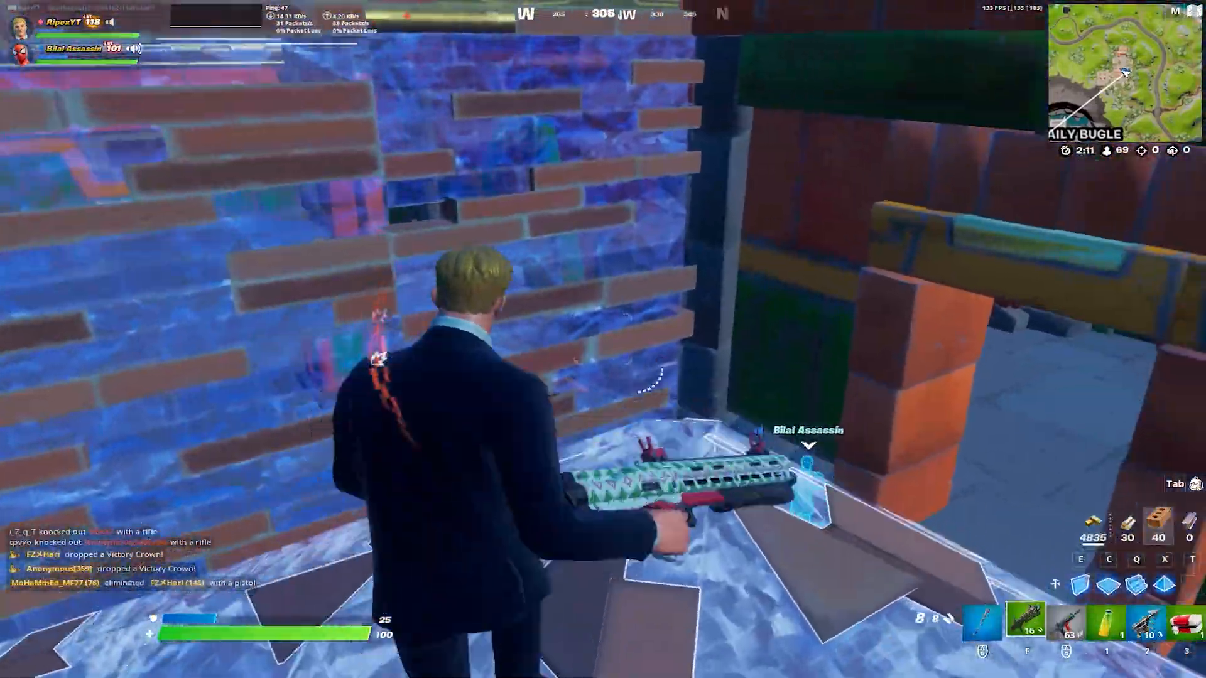
key("w")
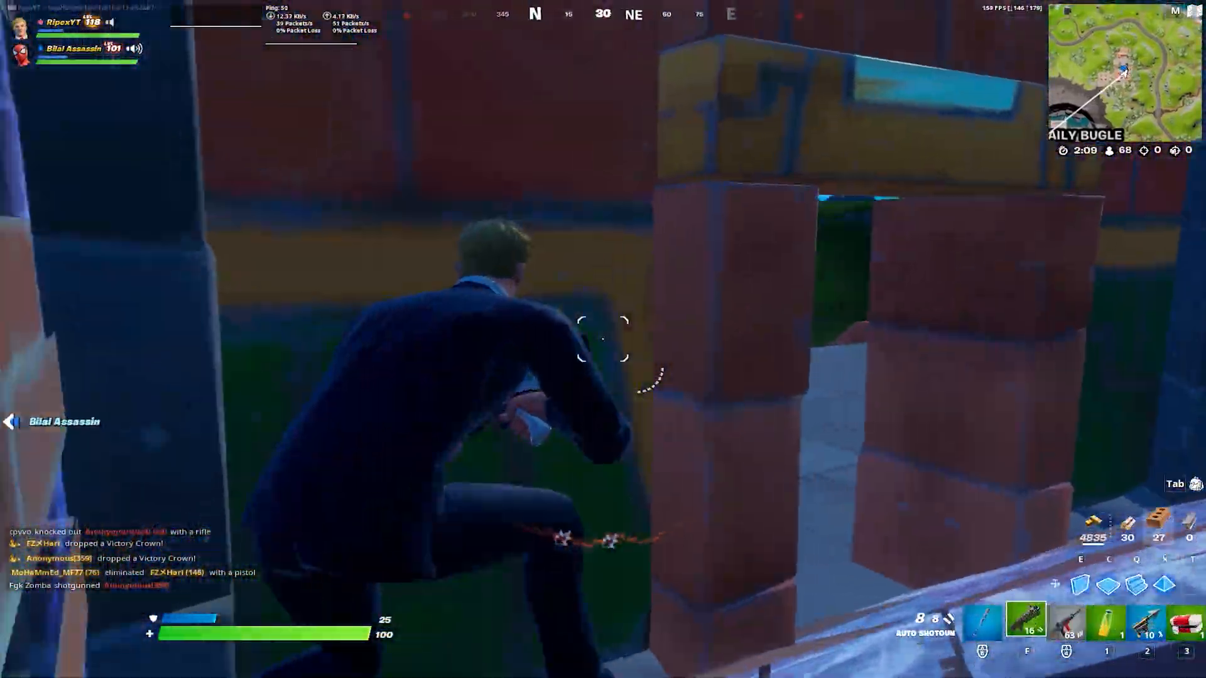
key("w")
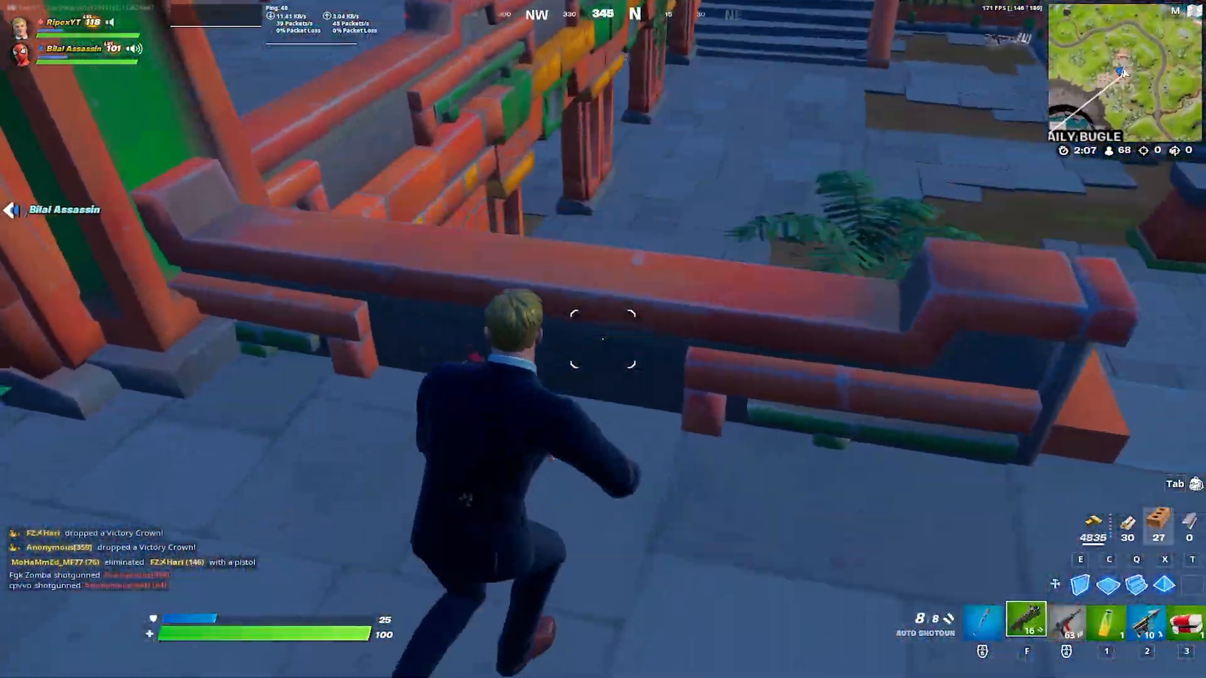
key("w")
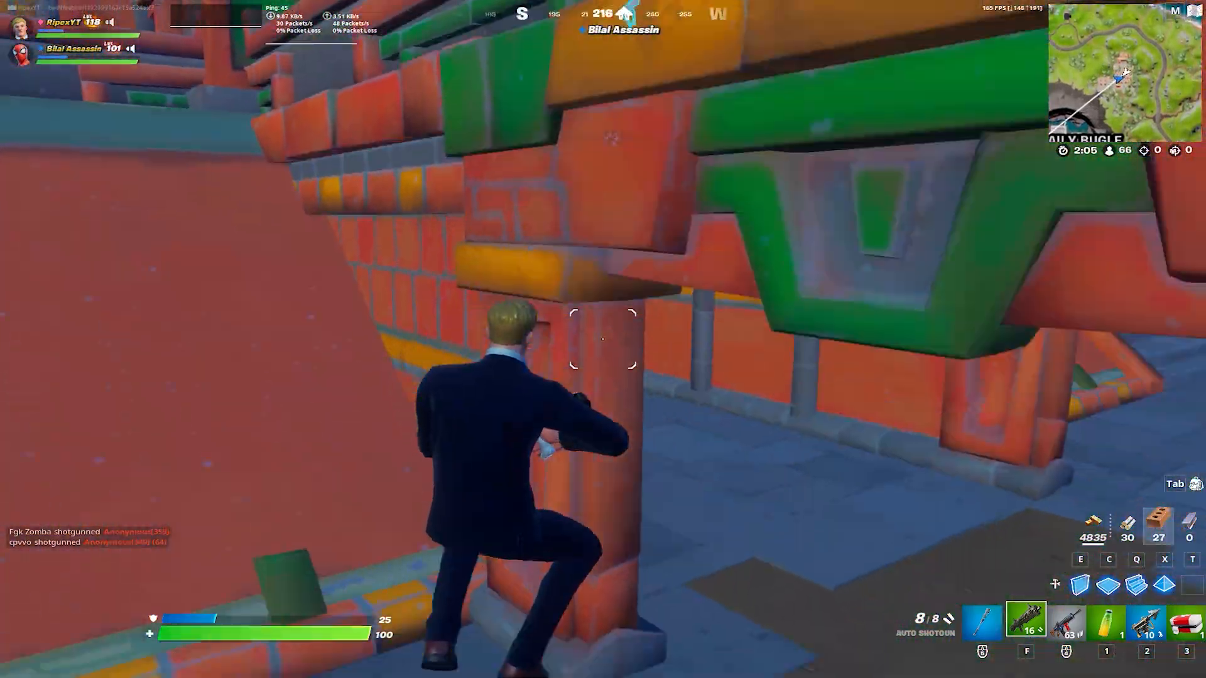
key("w")
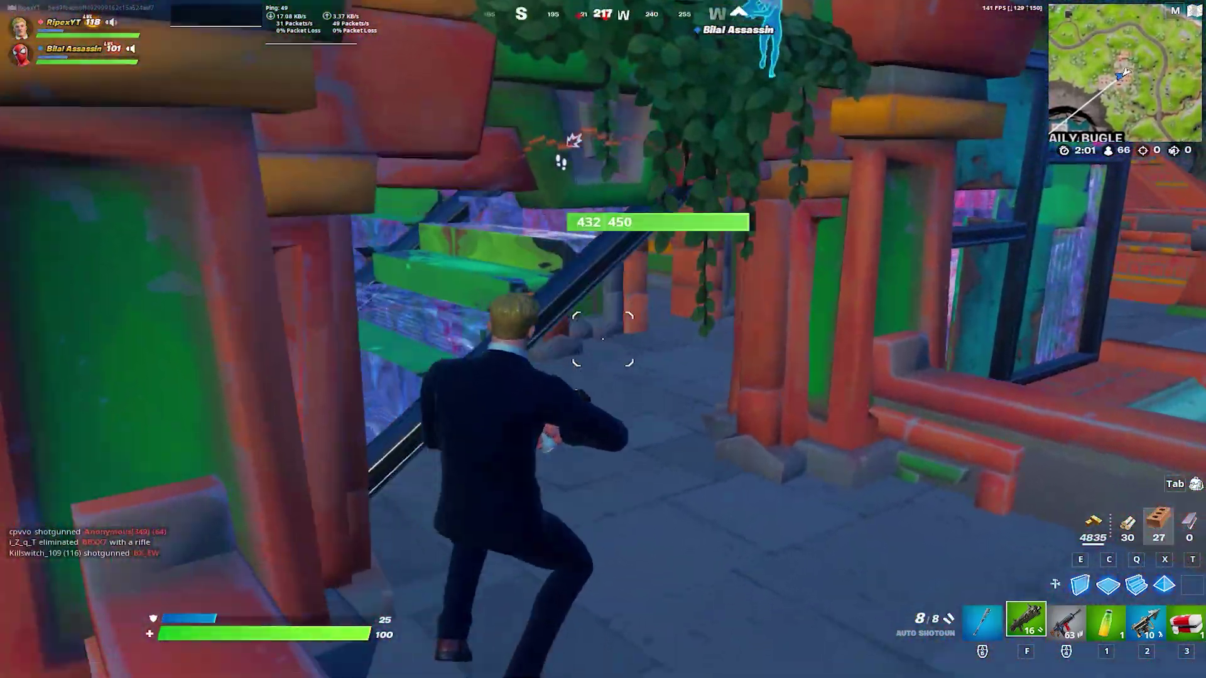
Knock the enemy with the shotgun, reload, then finish them with the pickaxe
left_click(604, 340)
key("r")
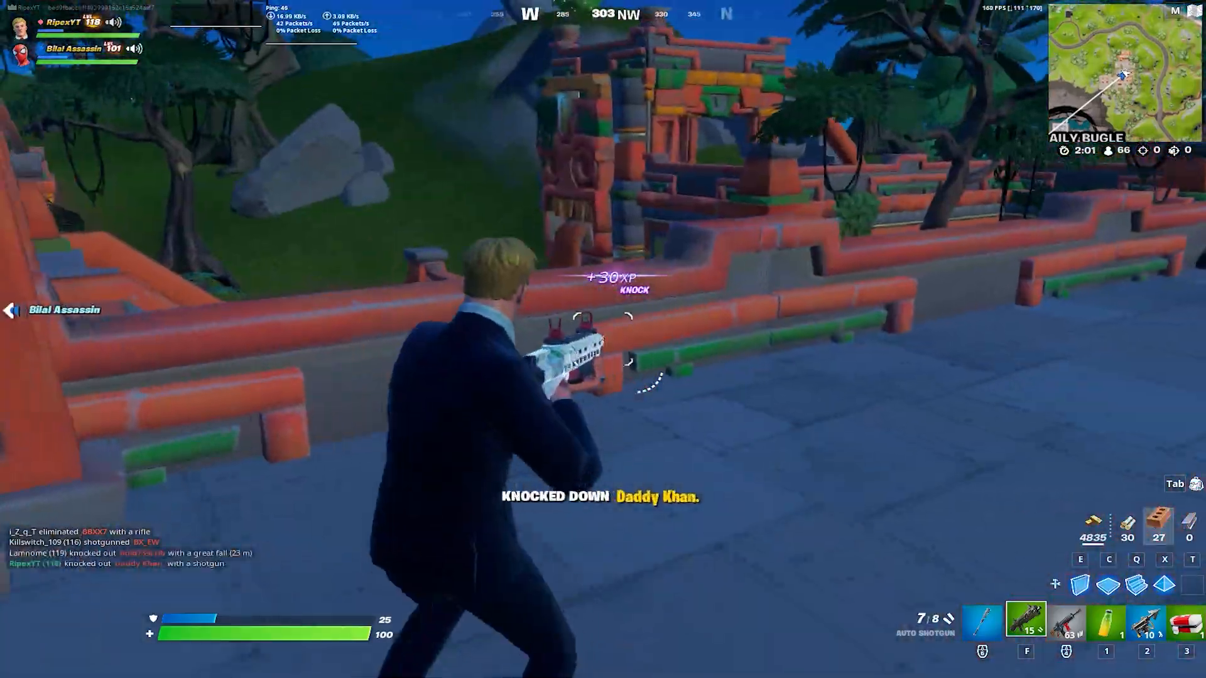
key("w")
left_click(603, 340)
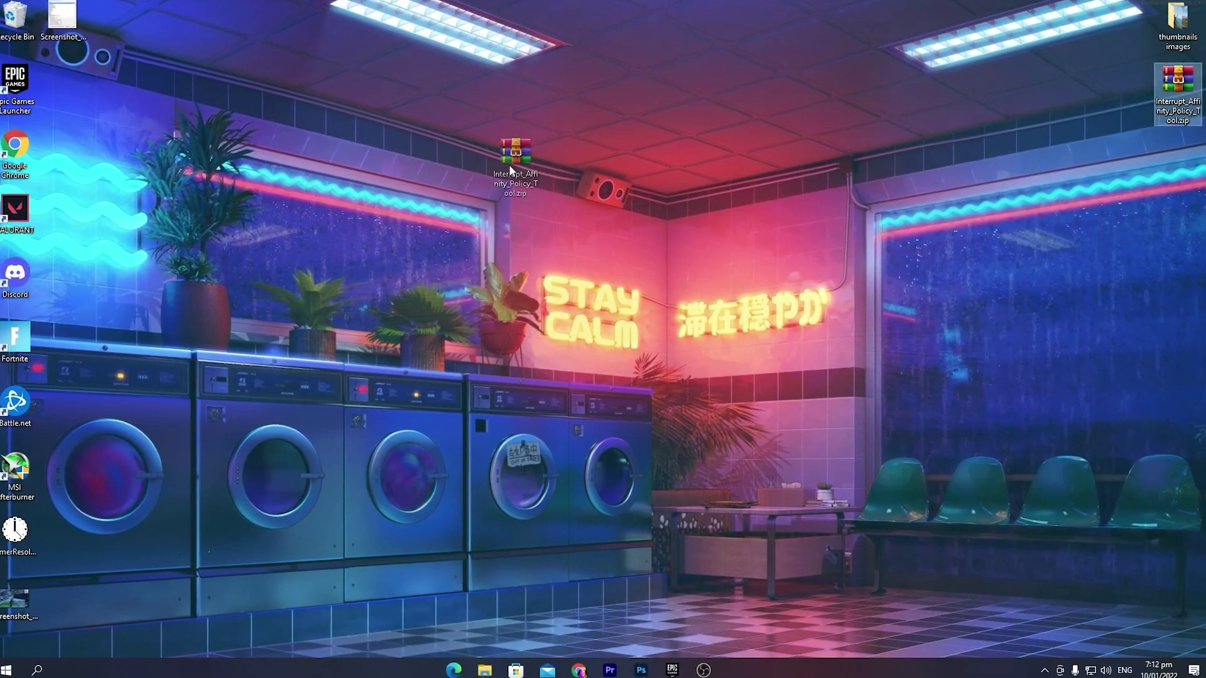
Drag the Interrupt_A zip archive from the corner to the middle of the desktop
left_click_drag(1173, 85, 497, 151)
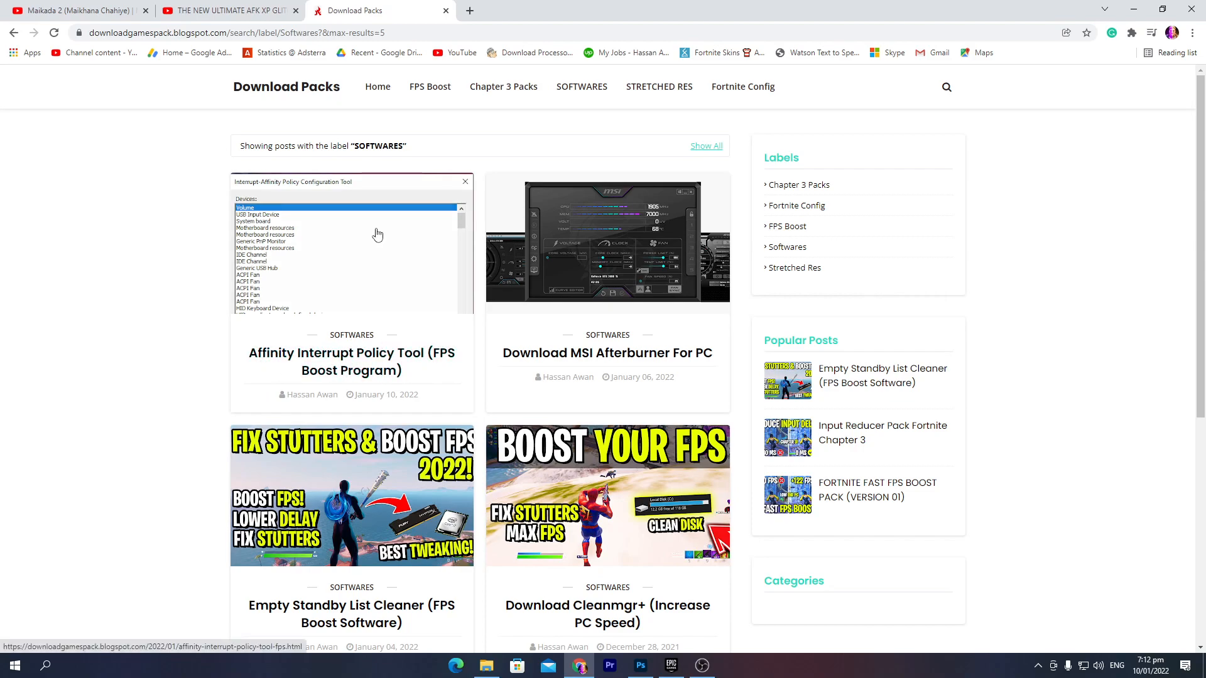
scroll(1193, 302, "down", 5)
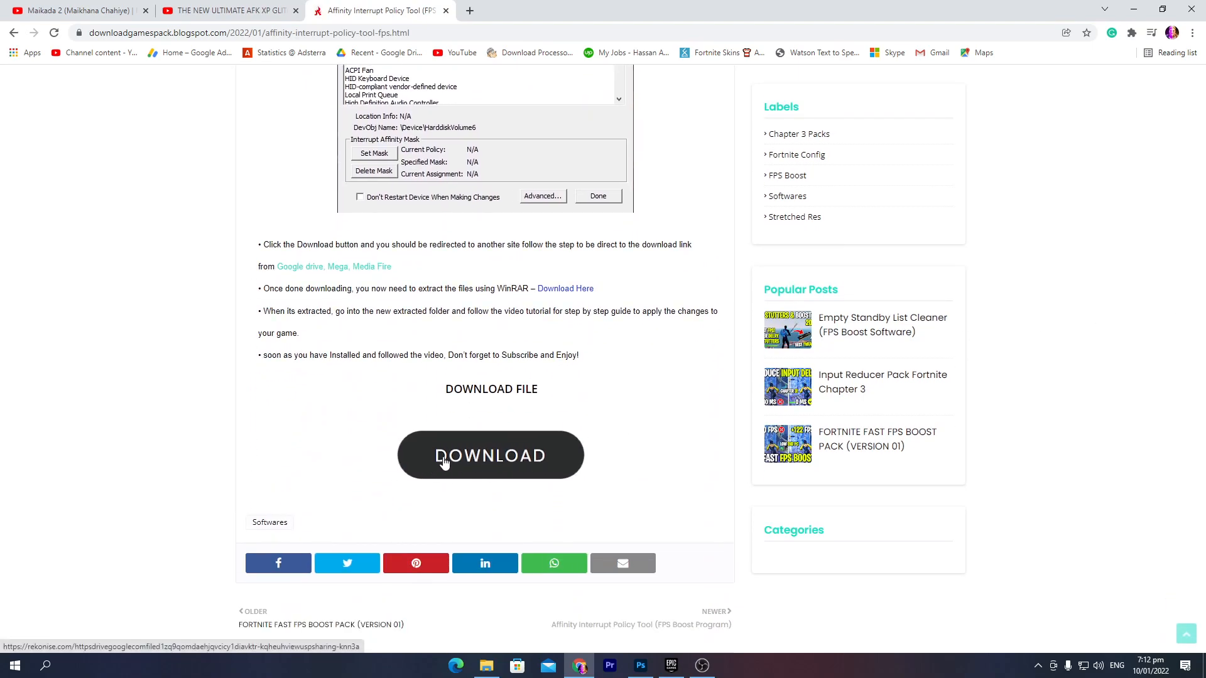
Subscribe on YouTube from the tool's unlock page, then unlock the download link
left_click(490, 459)
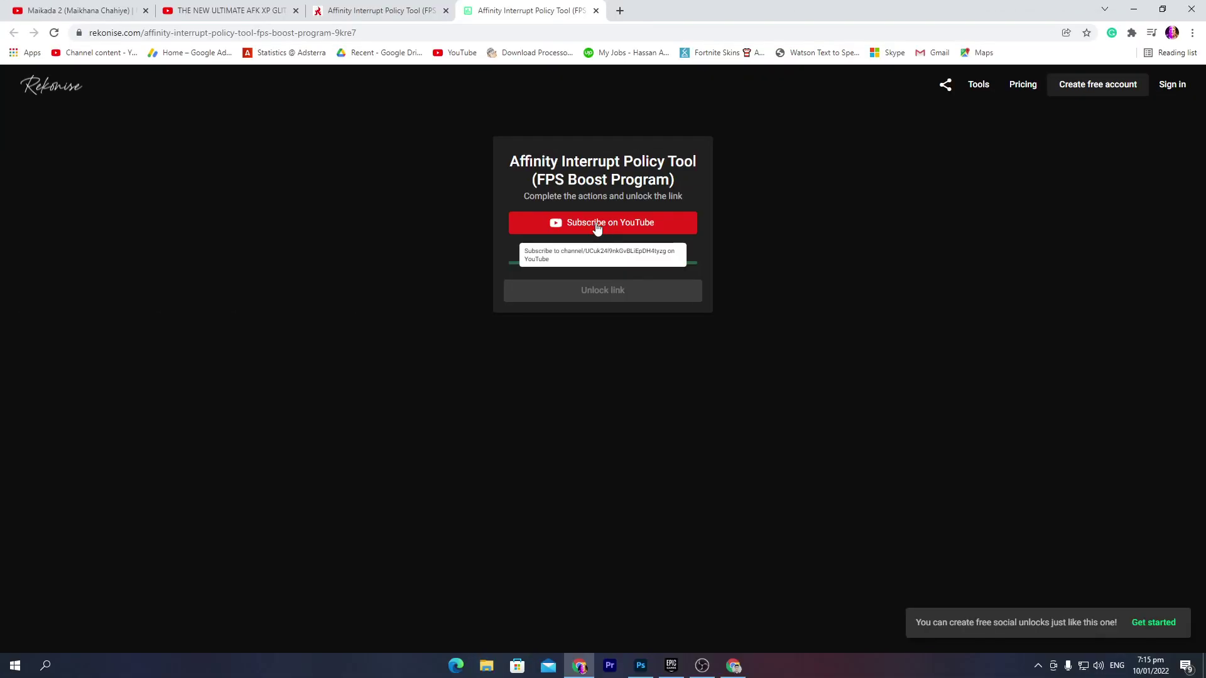
left_click(633, 227)
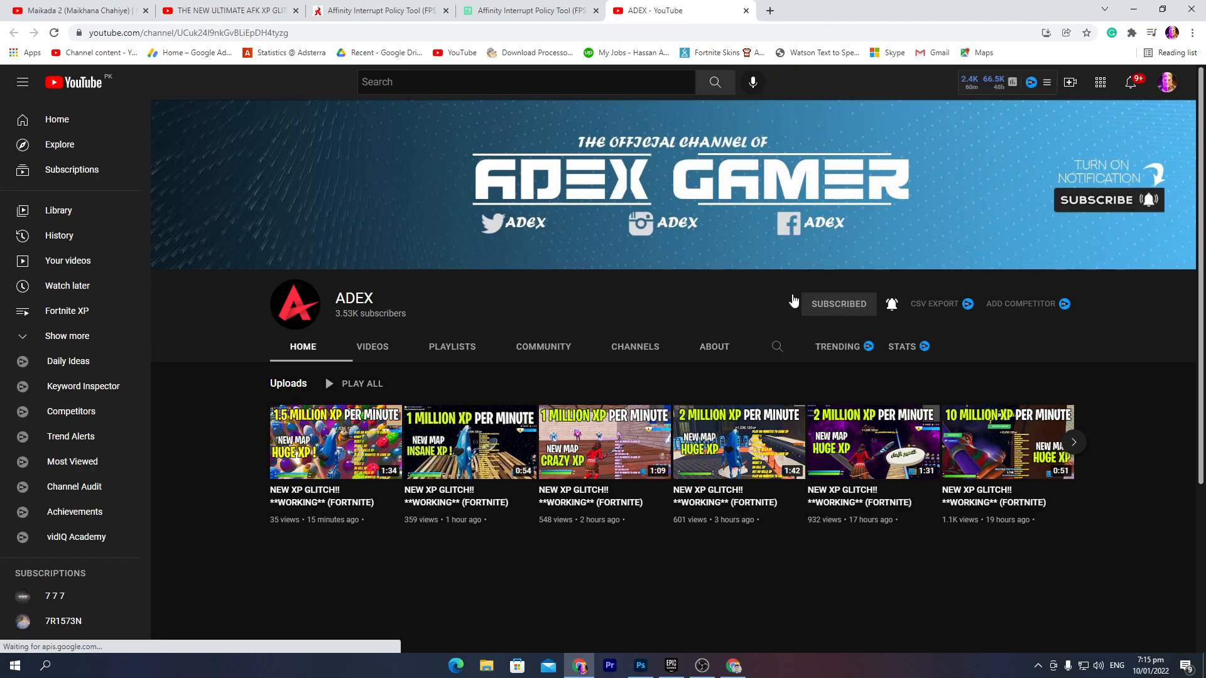
left_click(542, 11)
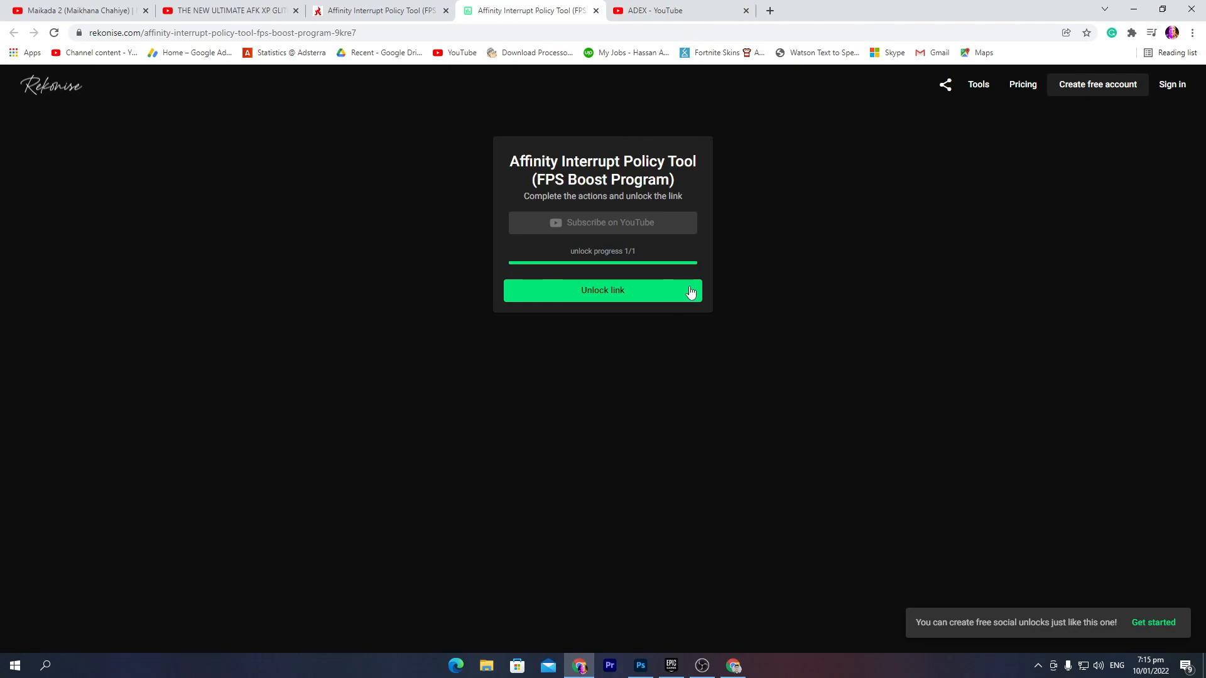
left_click(660, 298)
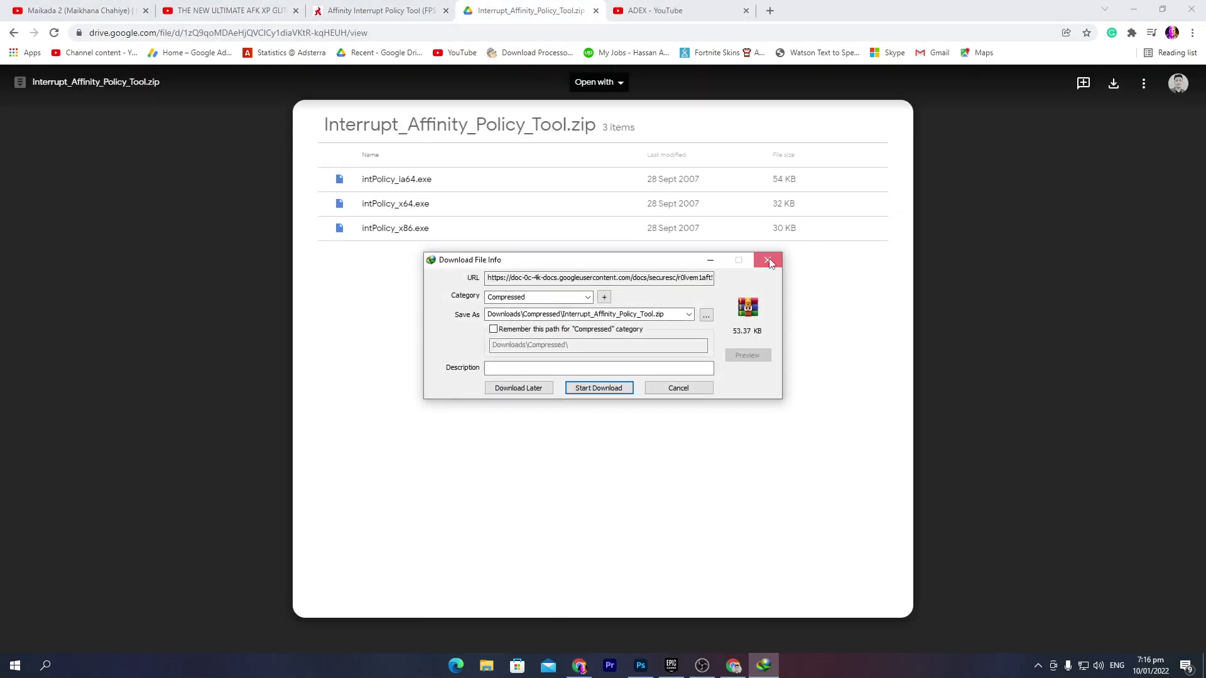
Dismiss the IDM dialog, minimize both Chrome windows and open the interrupt-affinity zip
left_click(771, 262)
left_click(1135, 12)
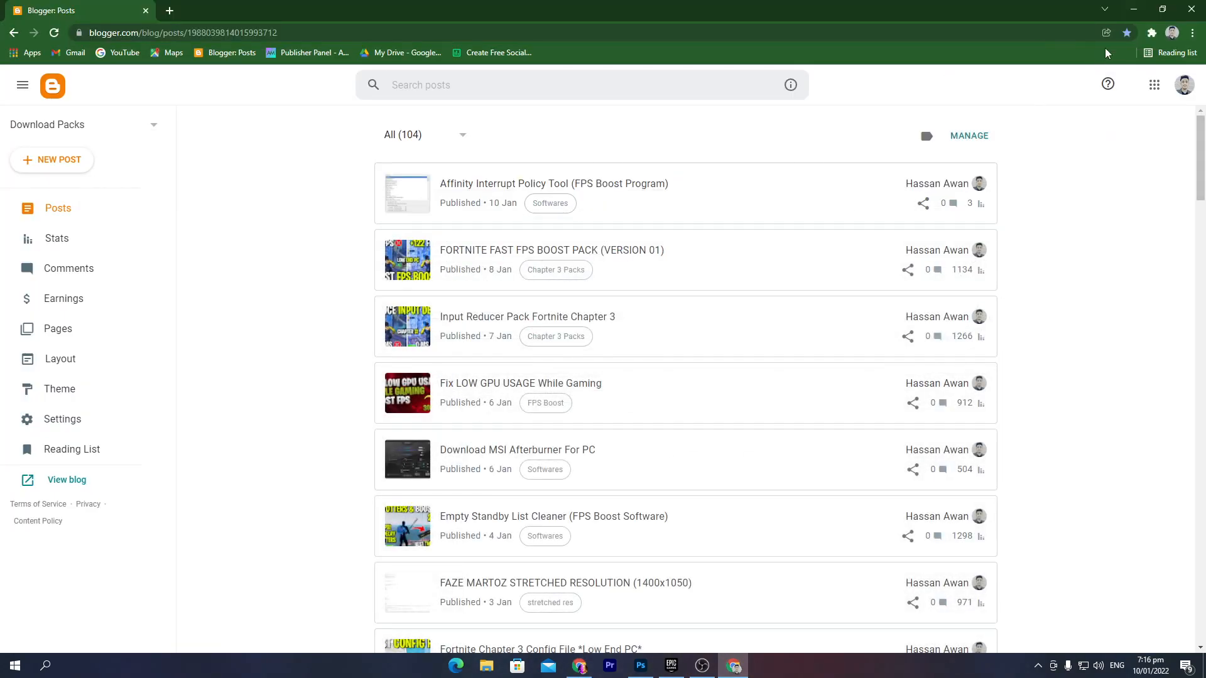
left_click(1136, 12)
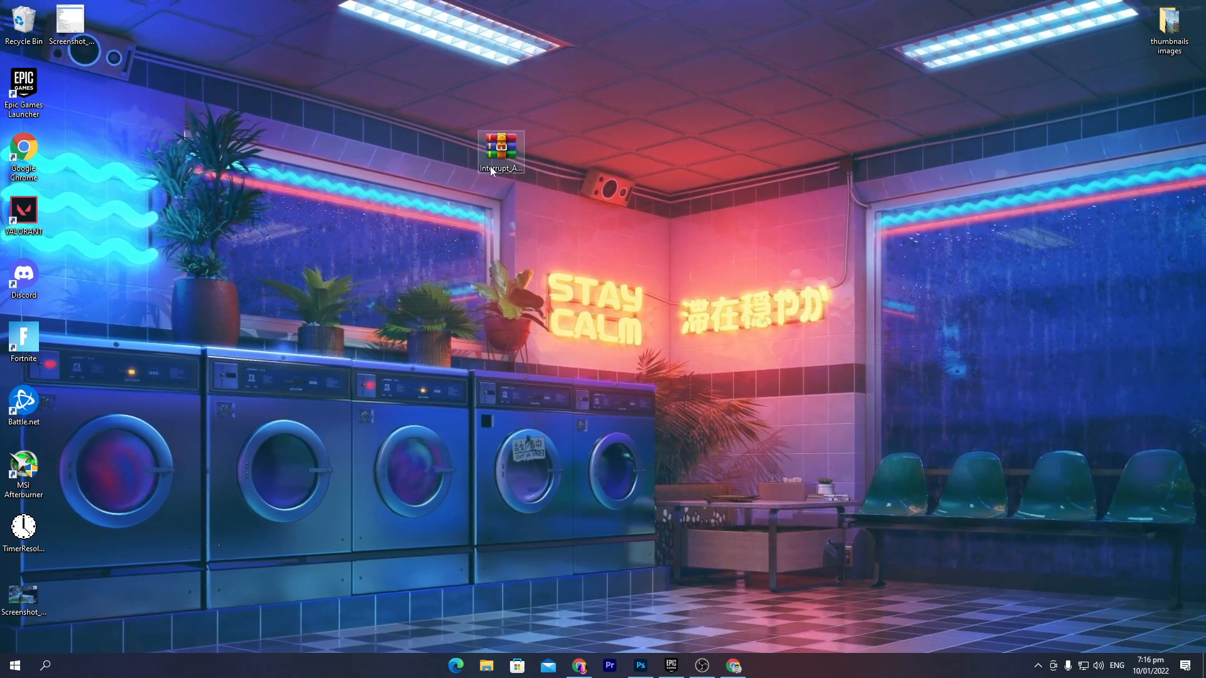
double_click(500, 146)
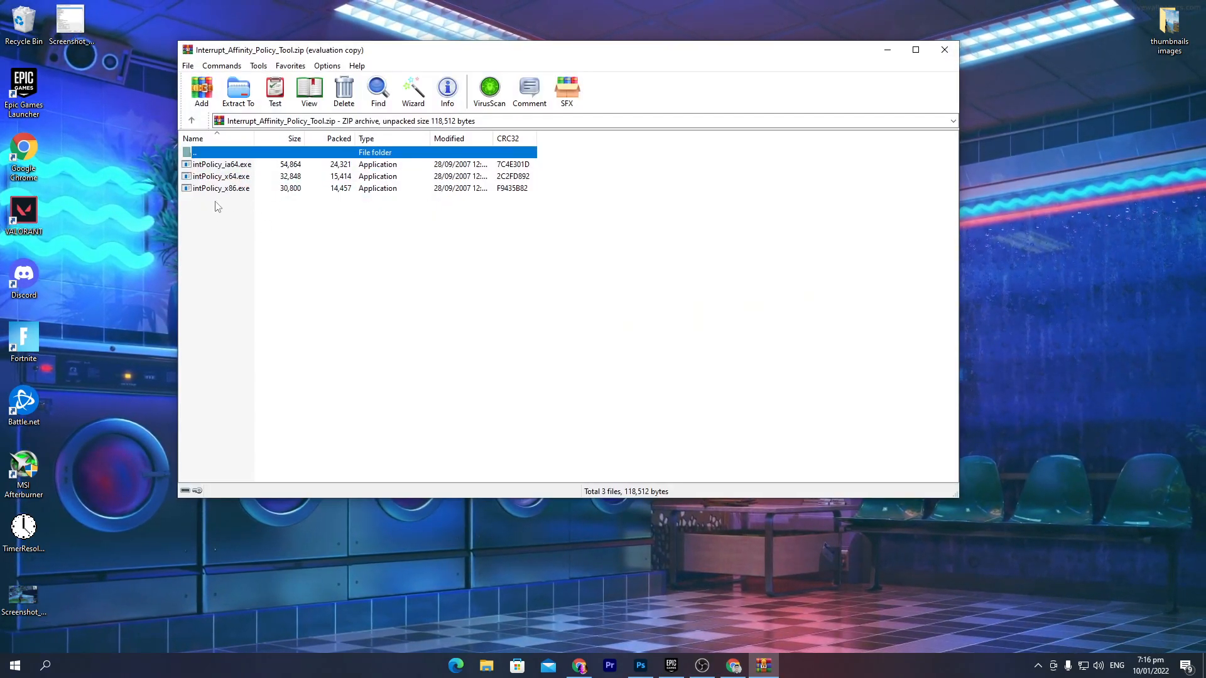
Drag the three intPolicy executables onto the desktop and close WinRAR
mouse_move(217, 206)
left_mouse_down()
mouse_move(216, 160)
mouse_move(1017, 224)
left_mouse_up()
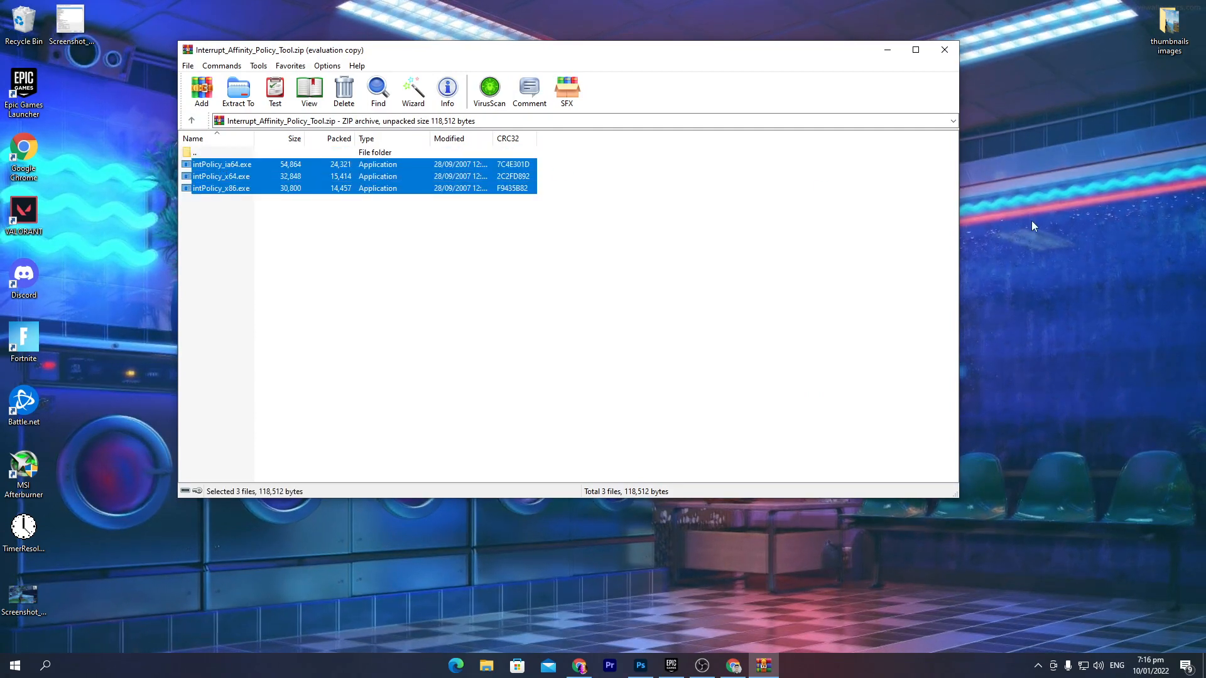
left_click(944, 50)
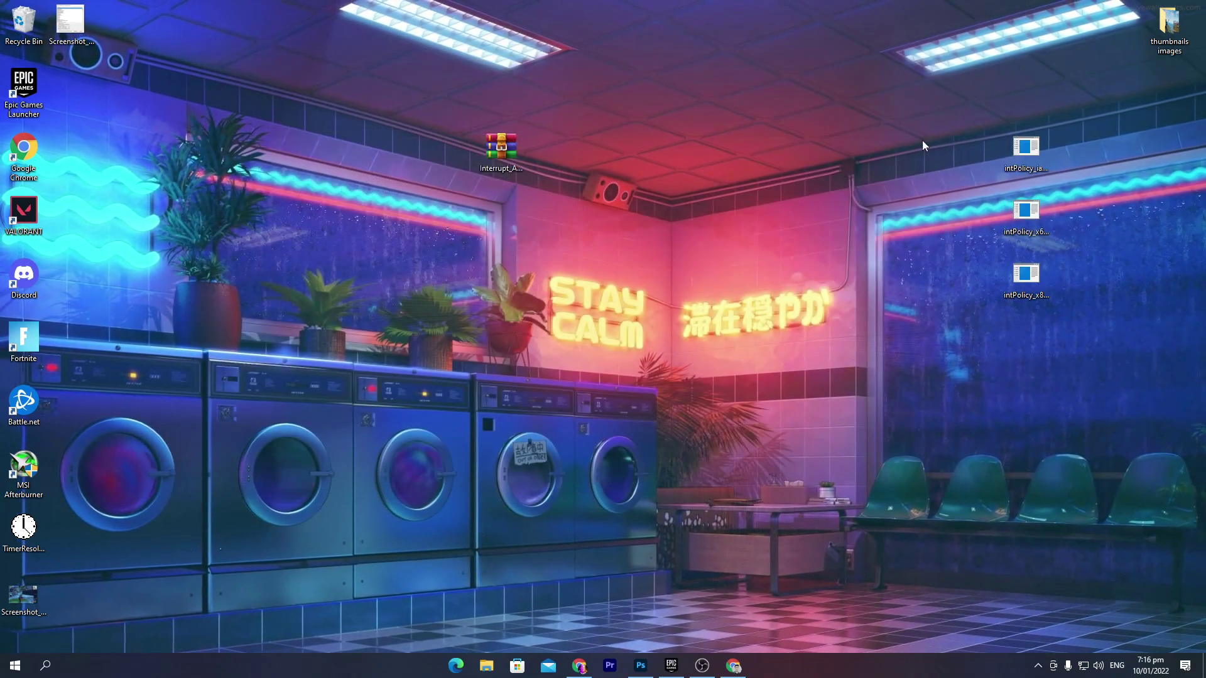
right_click(813, 155)
left_click(1116, 161)
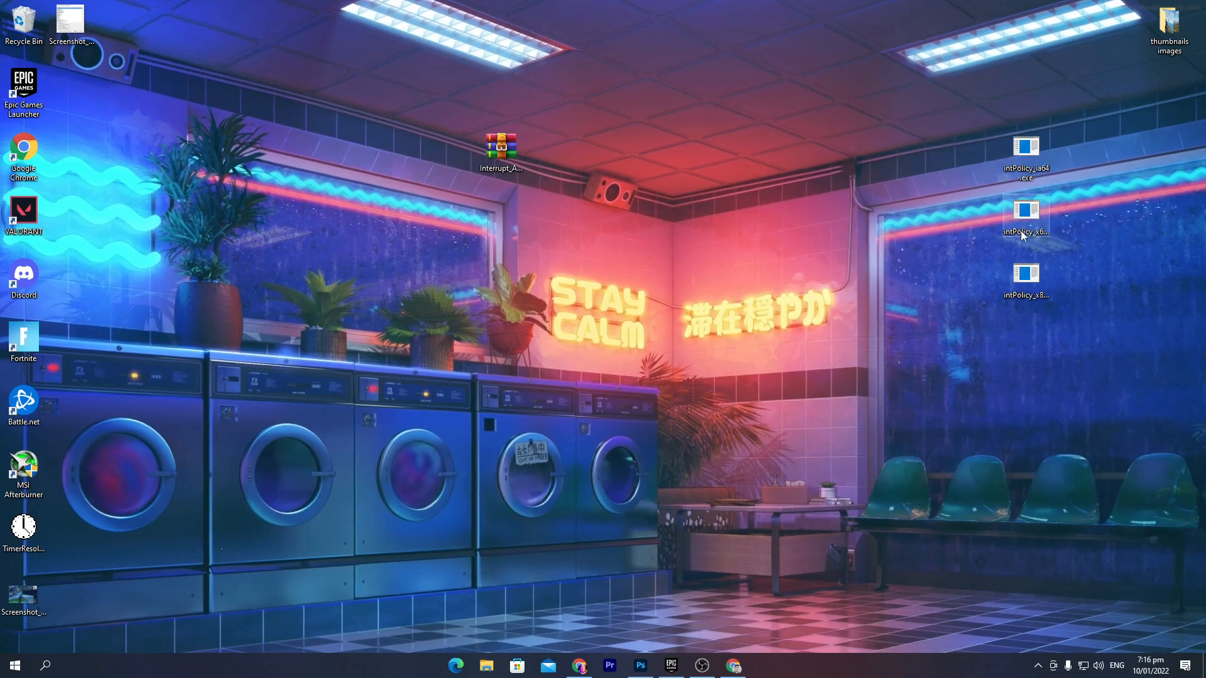
Select the extracted intPolicy_x64.exe file on the desktop
left_click(1027, 222)
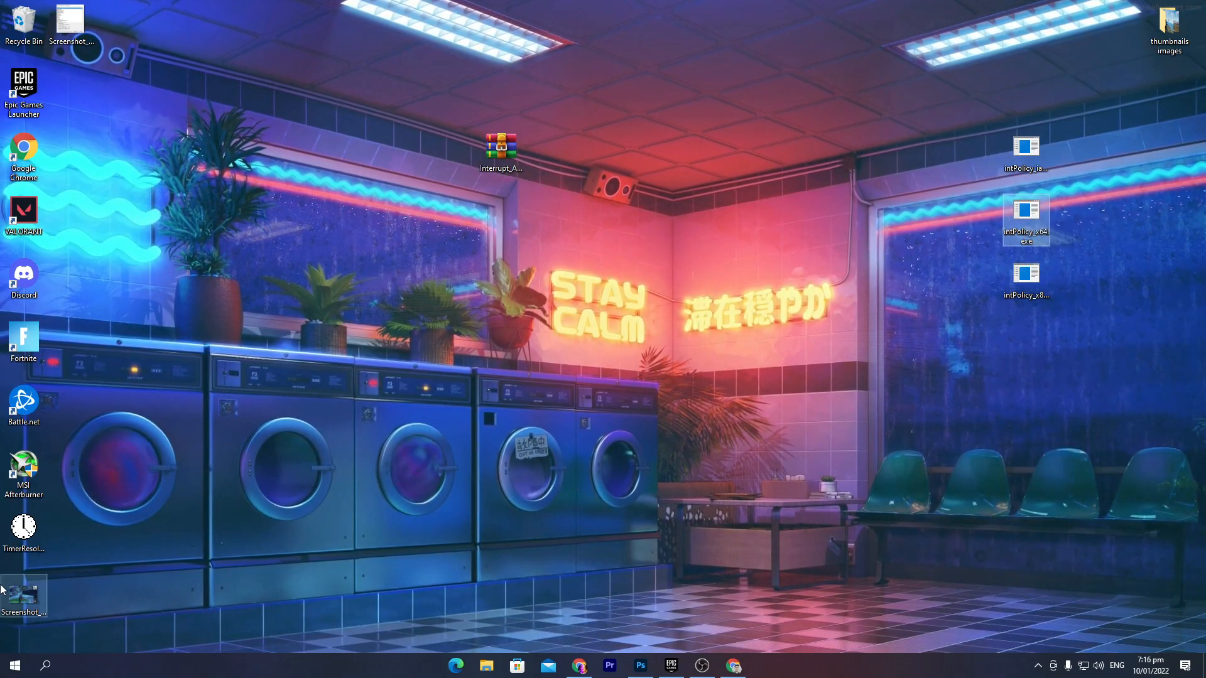
right_click(15, 665)
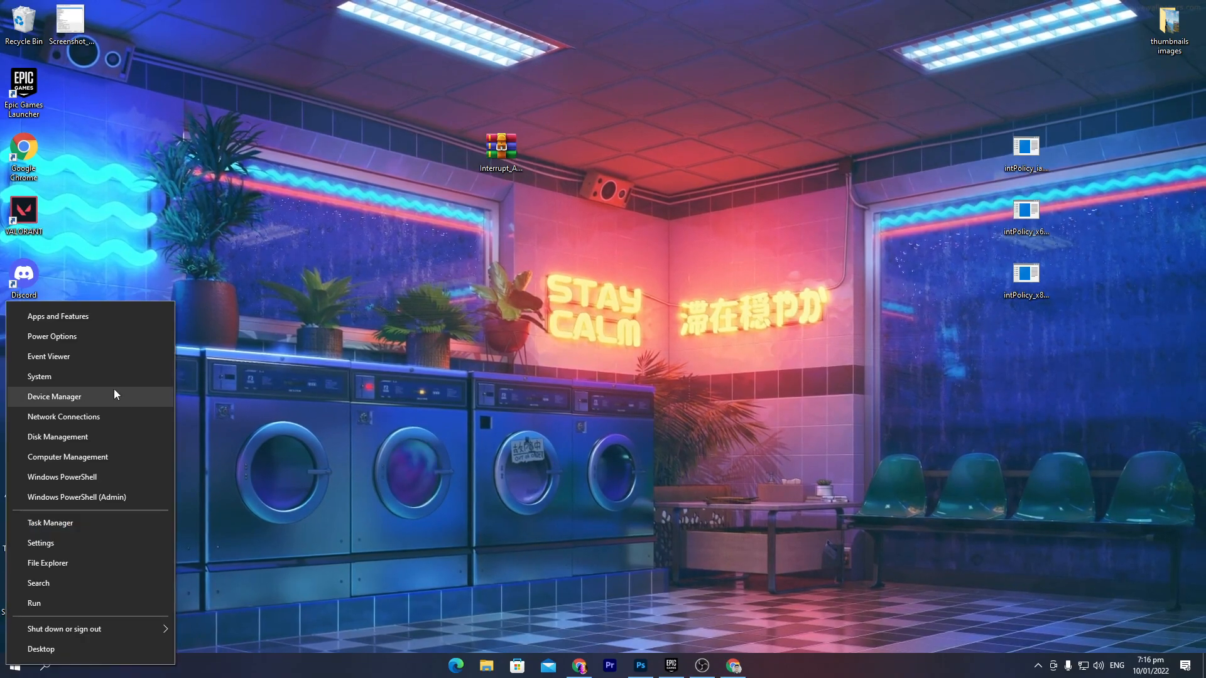
left_click(107, 401)
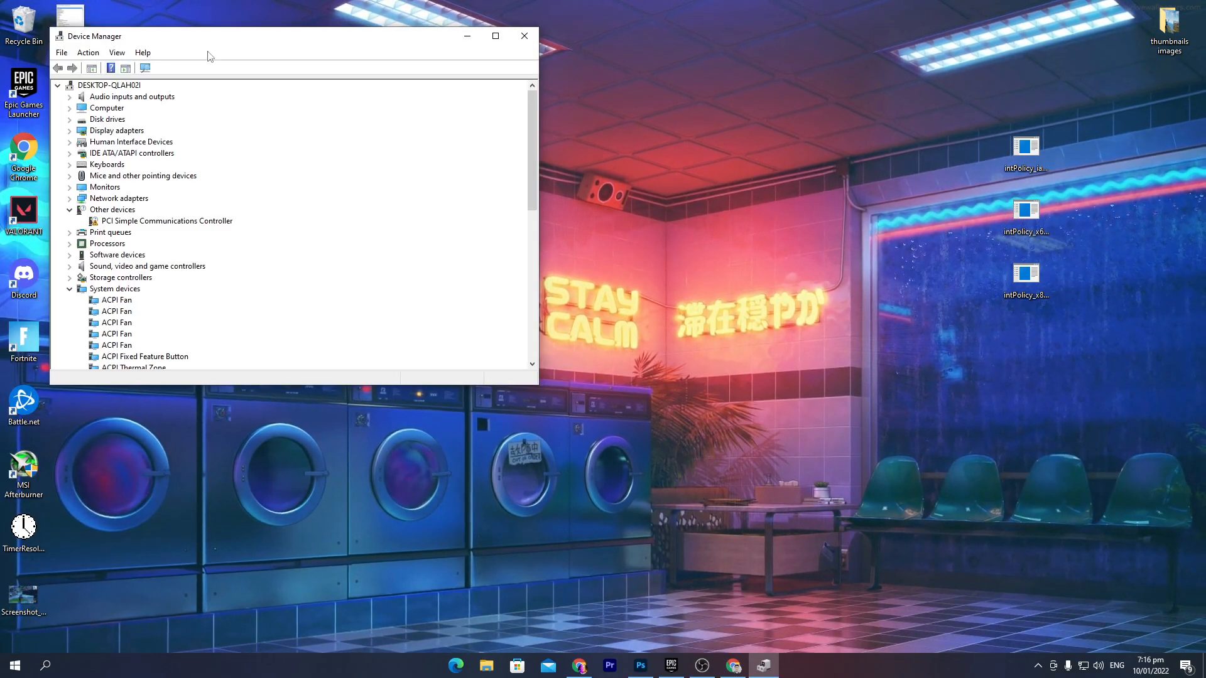
left_click_drag(213, 39, 569, 83)
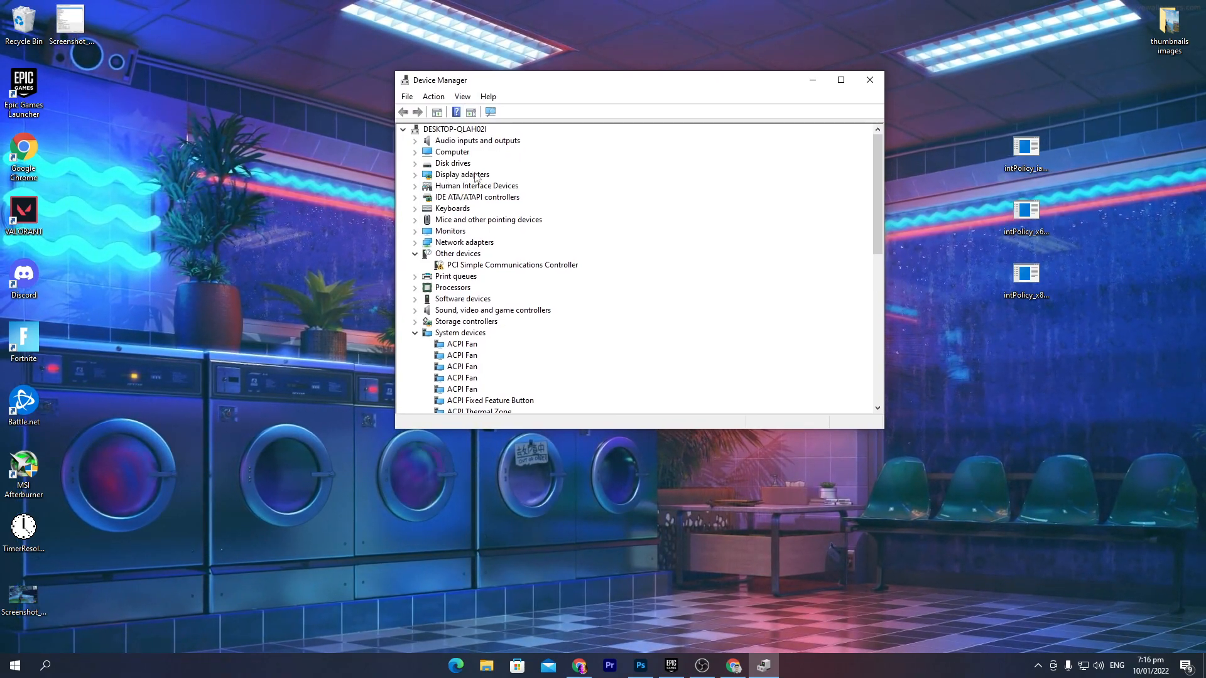
left_click(417, 176)
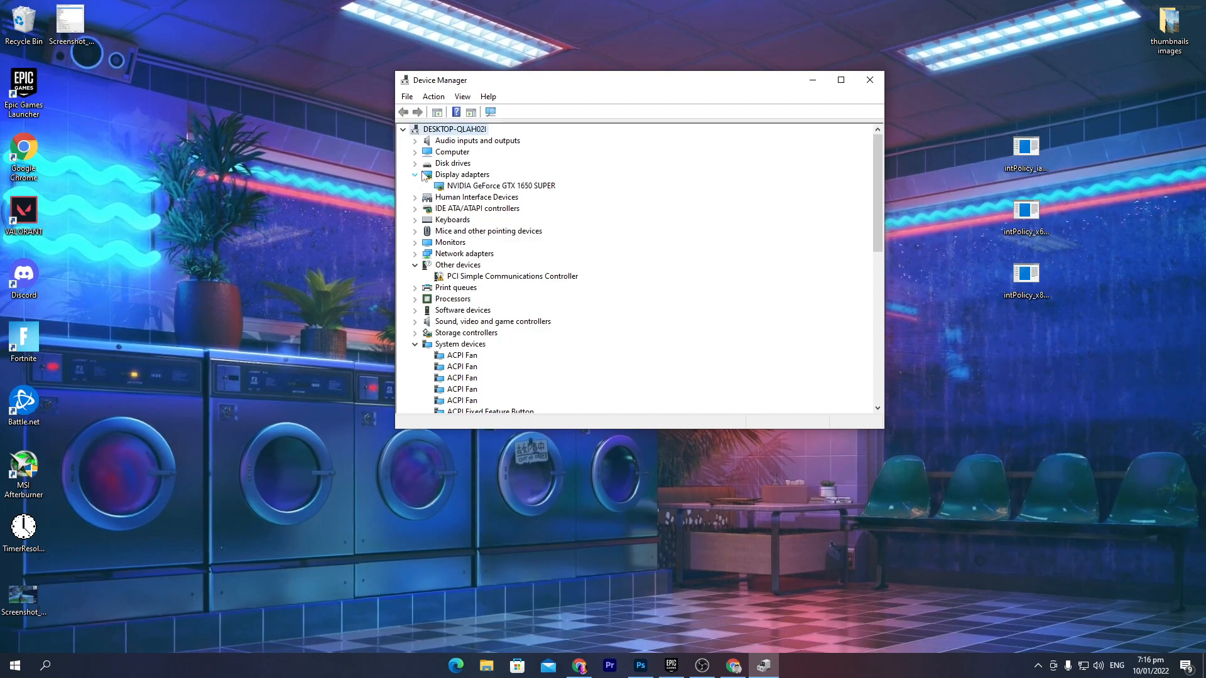
left_click(499, 186)
right_click(494, 192)
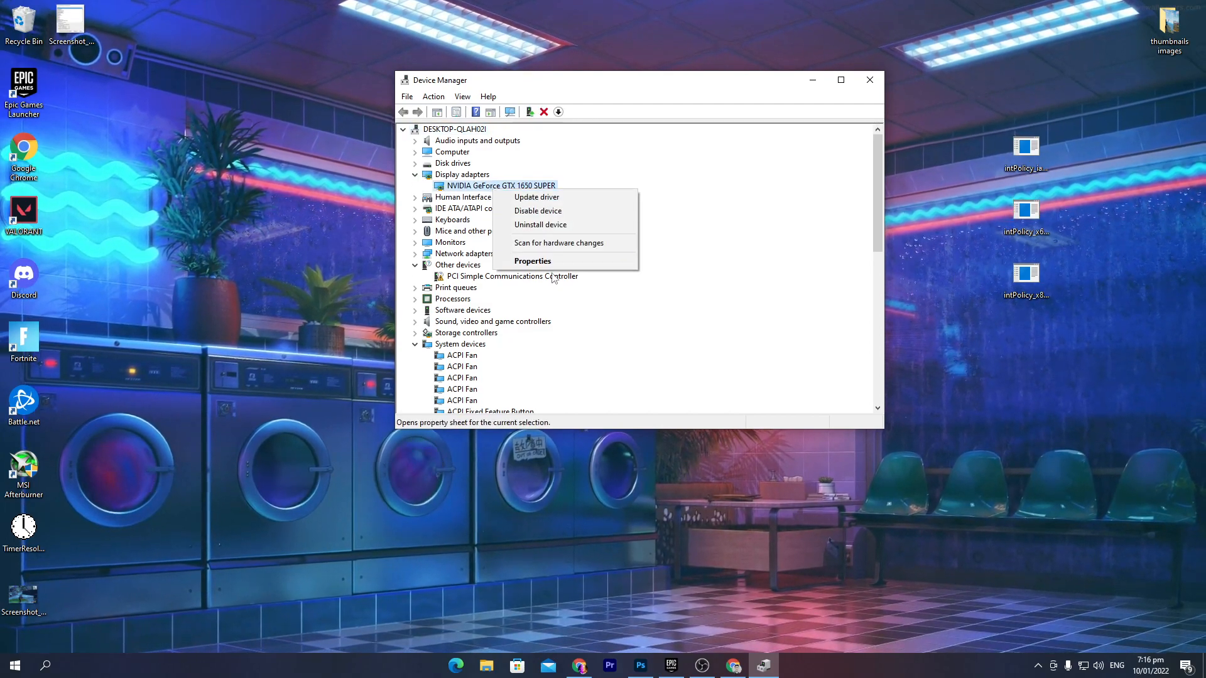
left_click(528, 265)
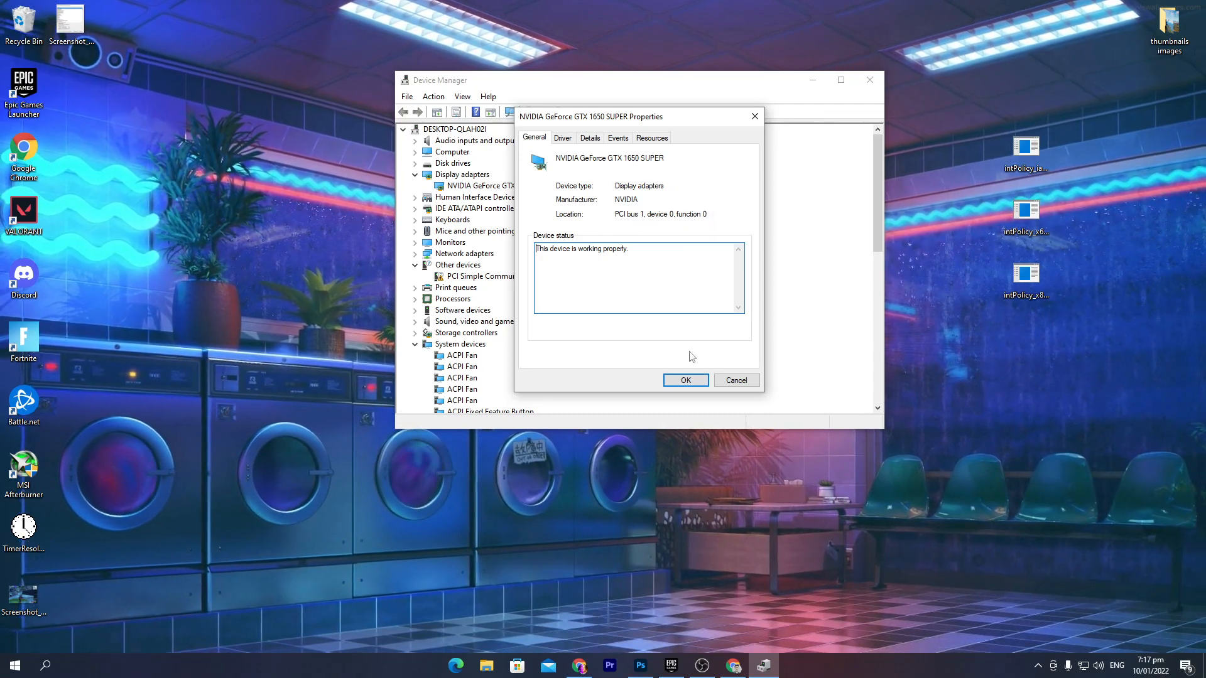
left_click(685, 380)
Close Device Manager, run intPolicy_x64 as administrator, accept UAC and centre the tool window
left_click(870, 79)
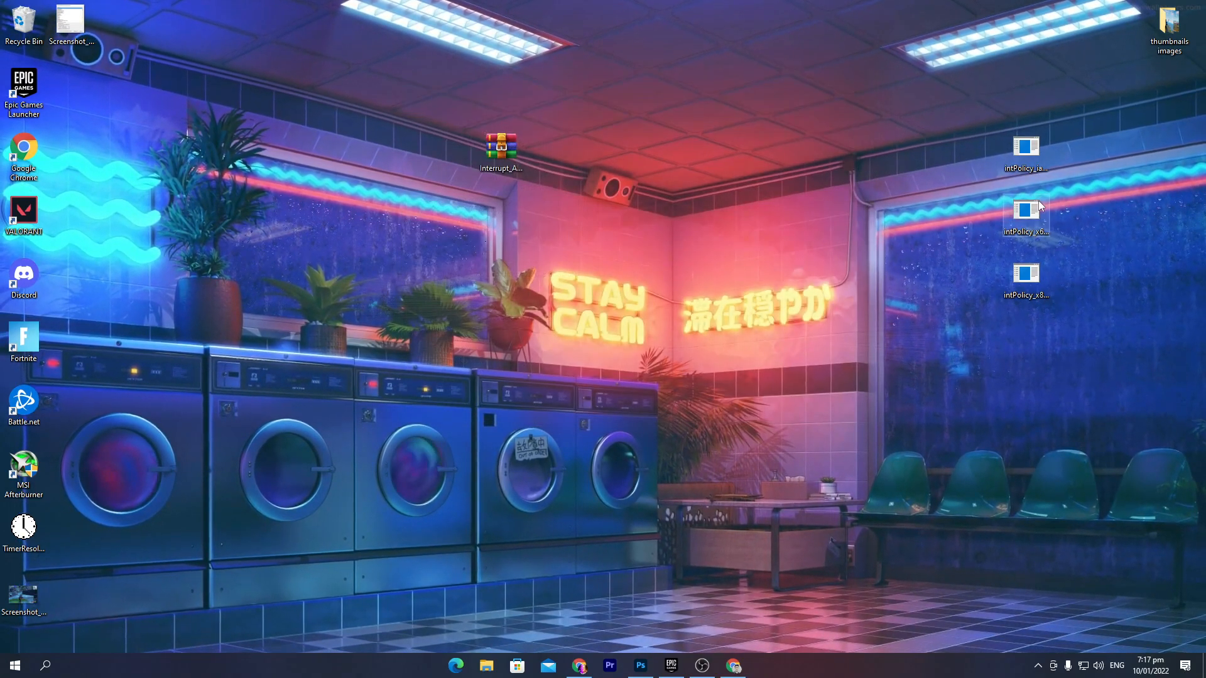
right_click(1026, 218)
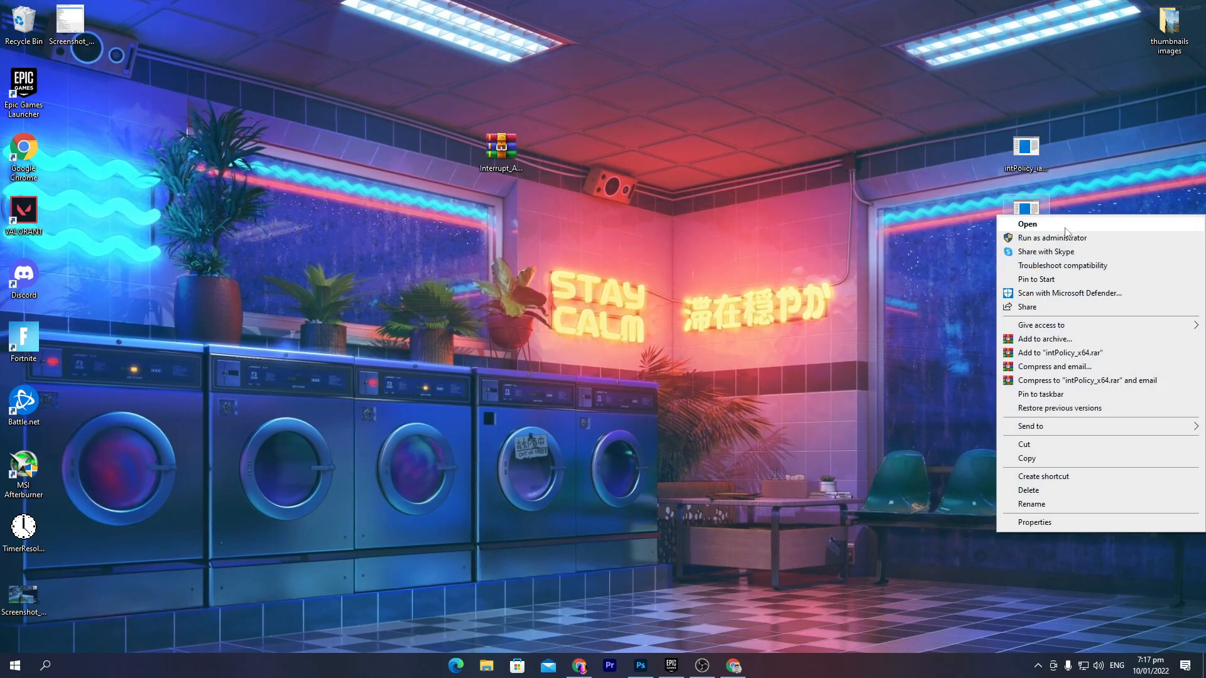
left_click(1049, 243)
left_click(538, 417)
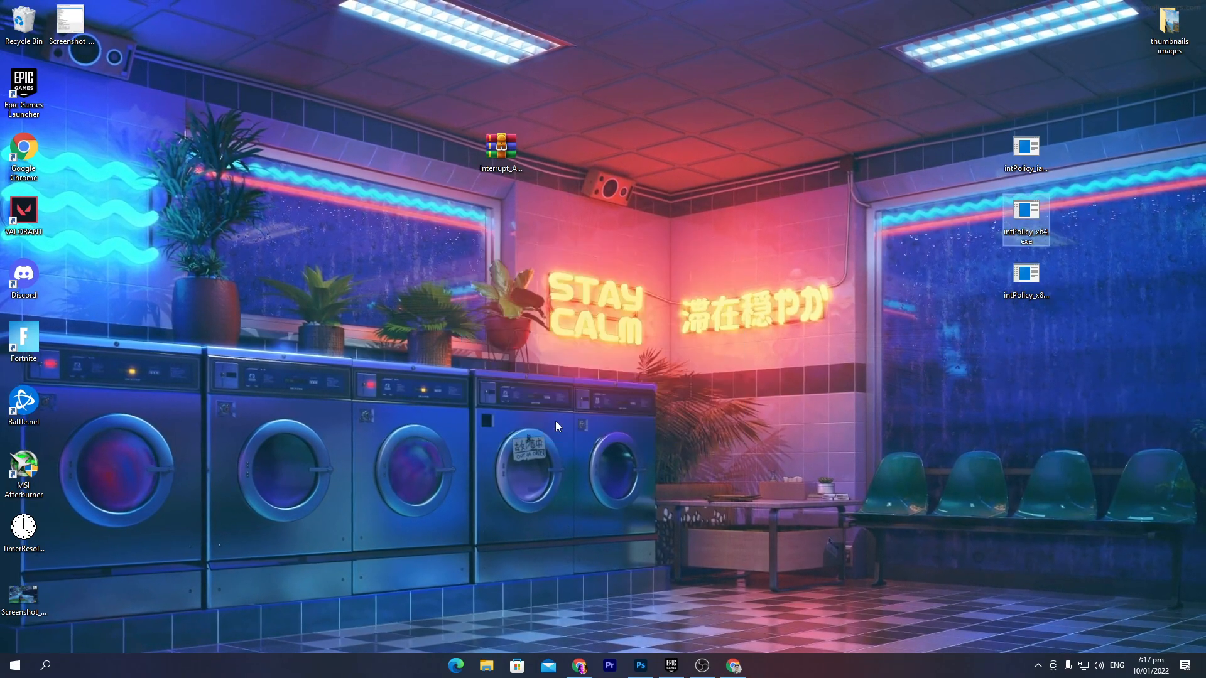
left_click_drag(119, 14, 666, 127)
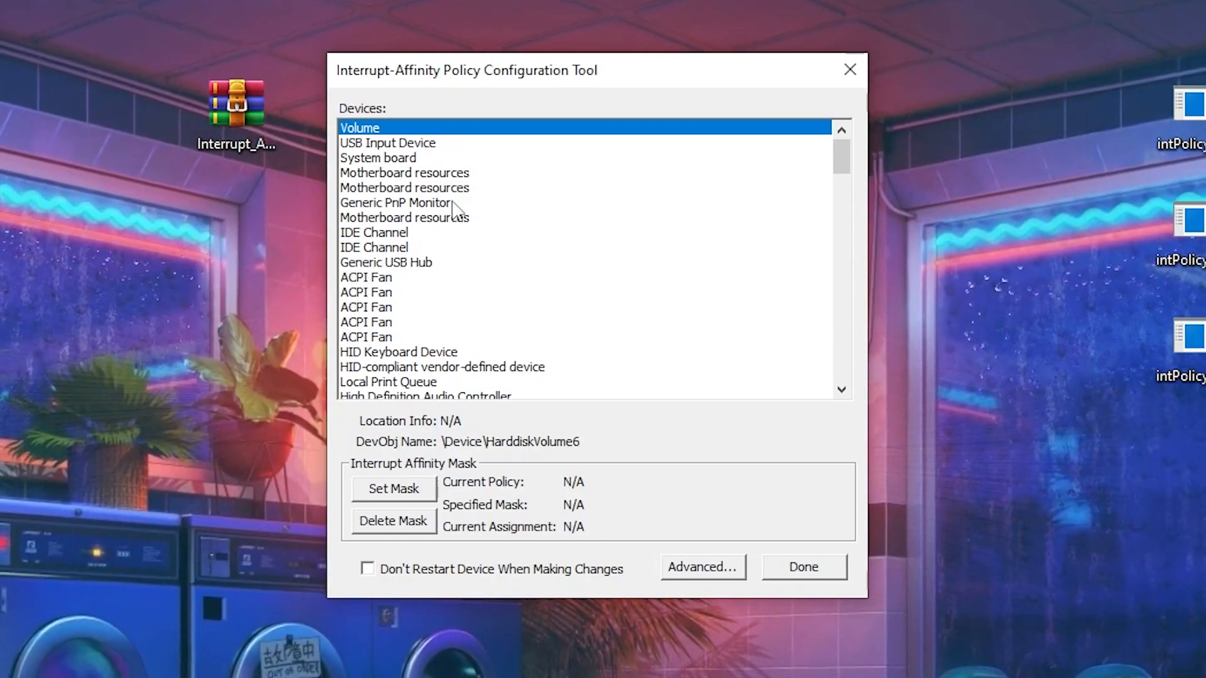
Select NVIDIA GeForce GTX 1650 SUPER in the Devices list and dismiss the affinity-mask error
left_click(396, 203)
key("Page_Down")
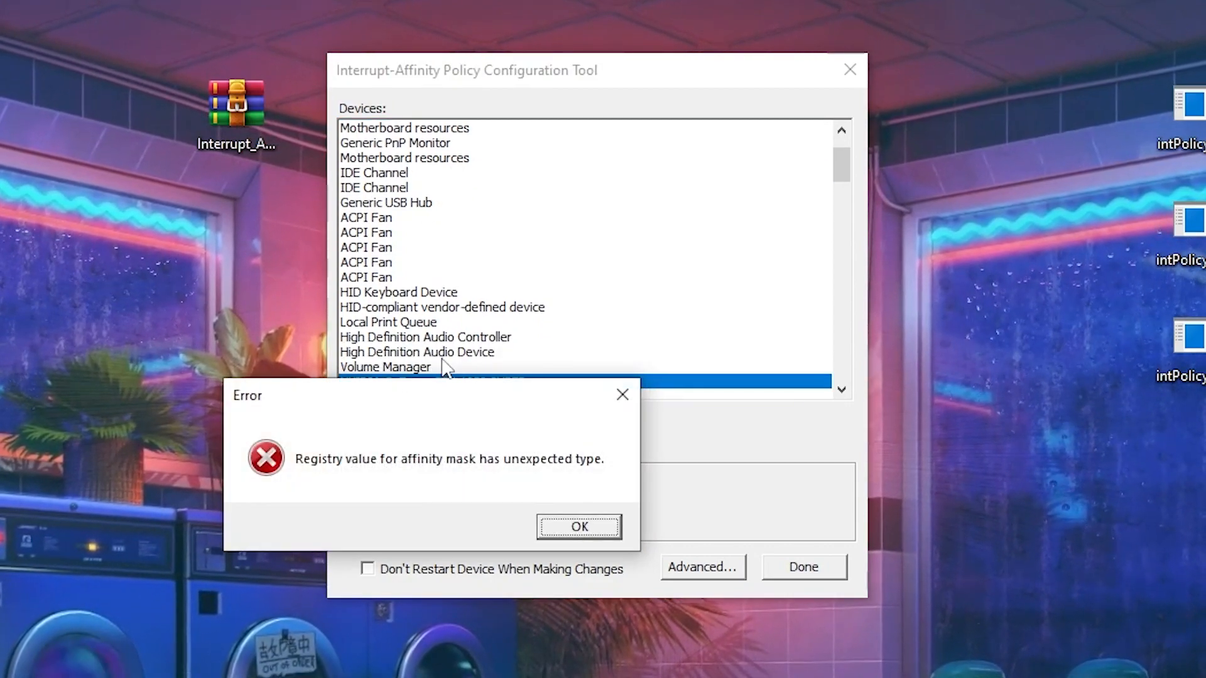
left_click_drag(436, 394, 3, 131)
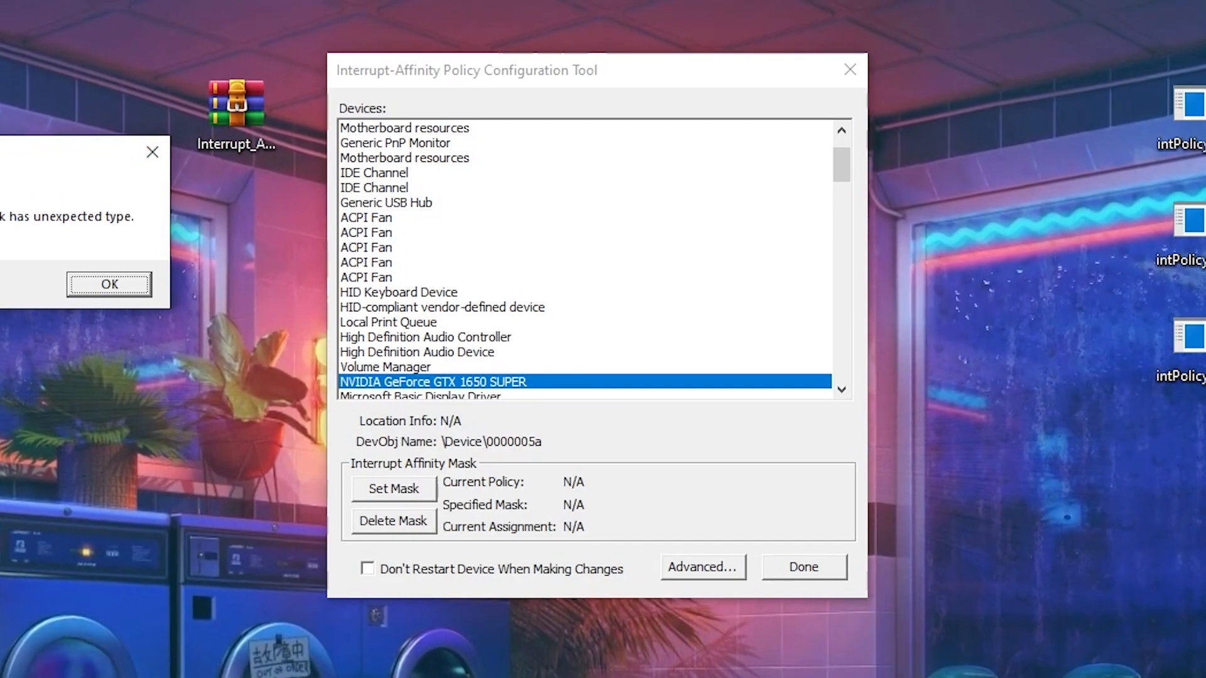
left_click(152, 152)
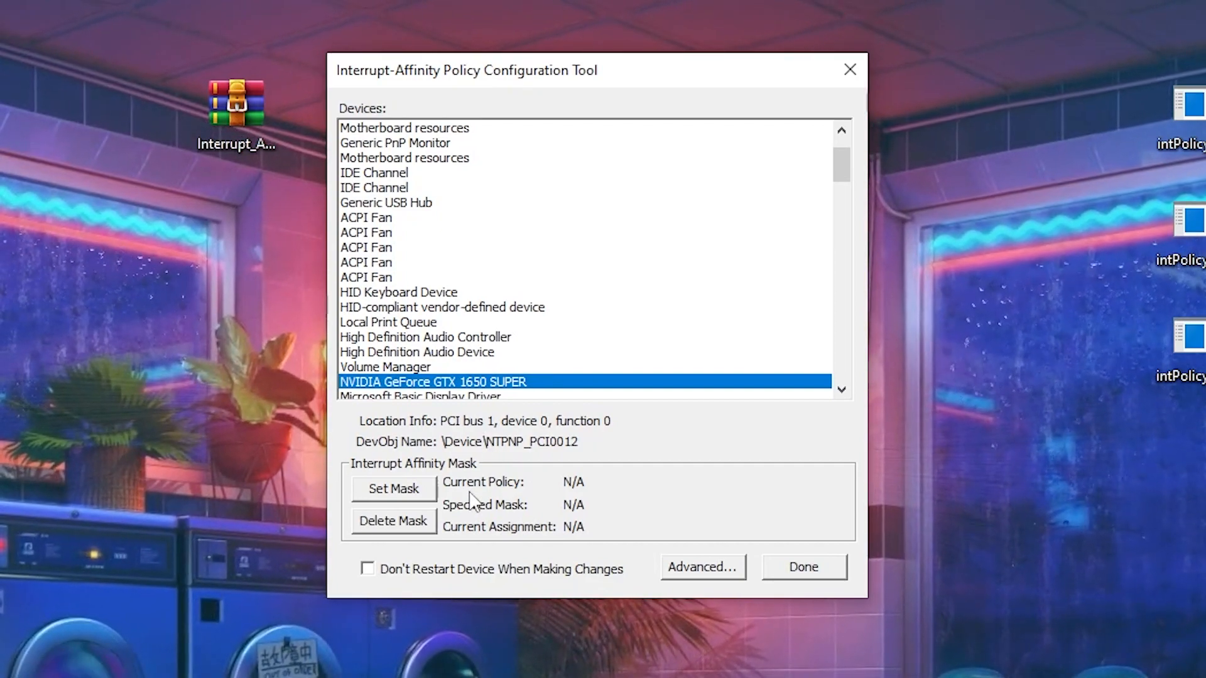
Via Set Mask, tick CPU 5 as the GPU's only allowed processor and confirm
left_click(410, 491)
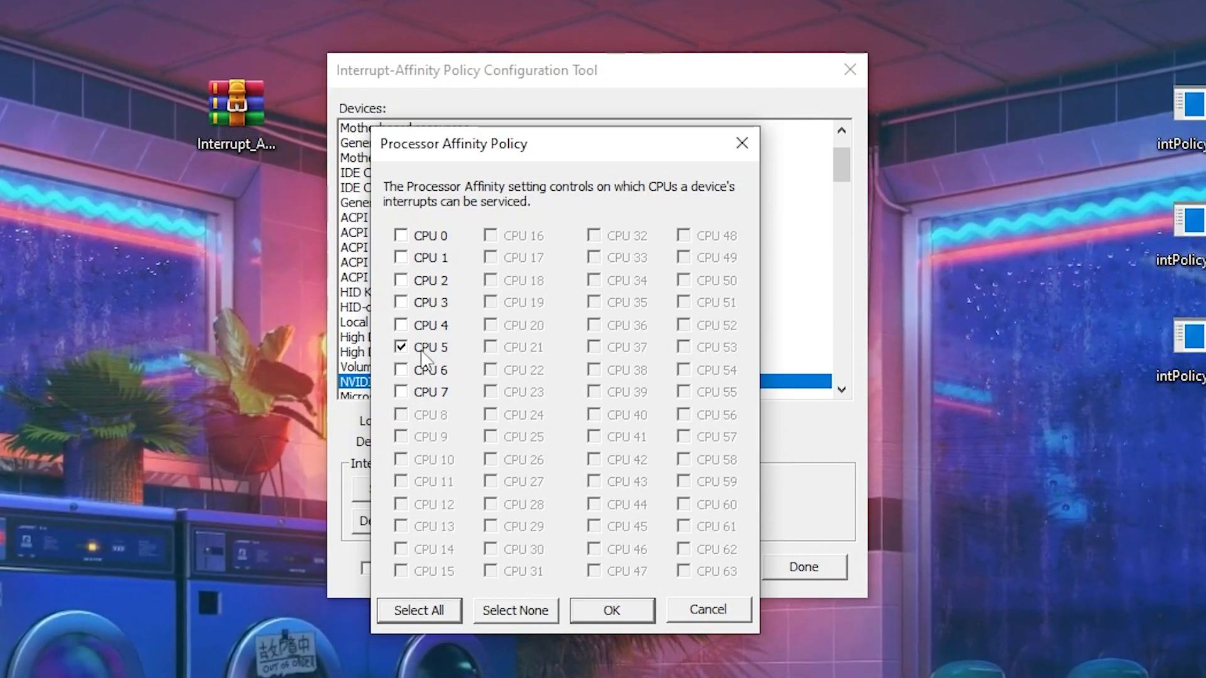
left_click(612, 611)
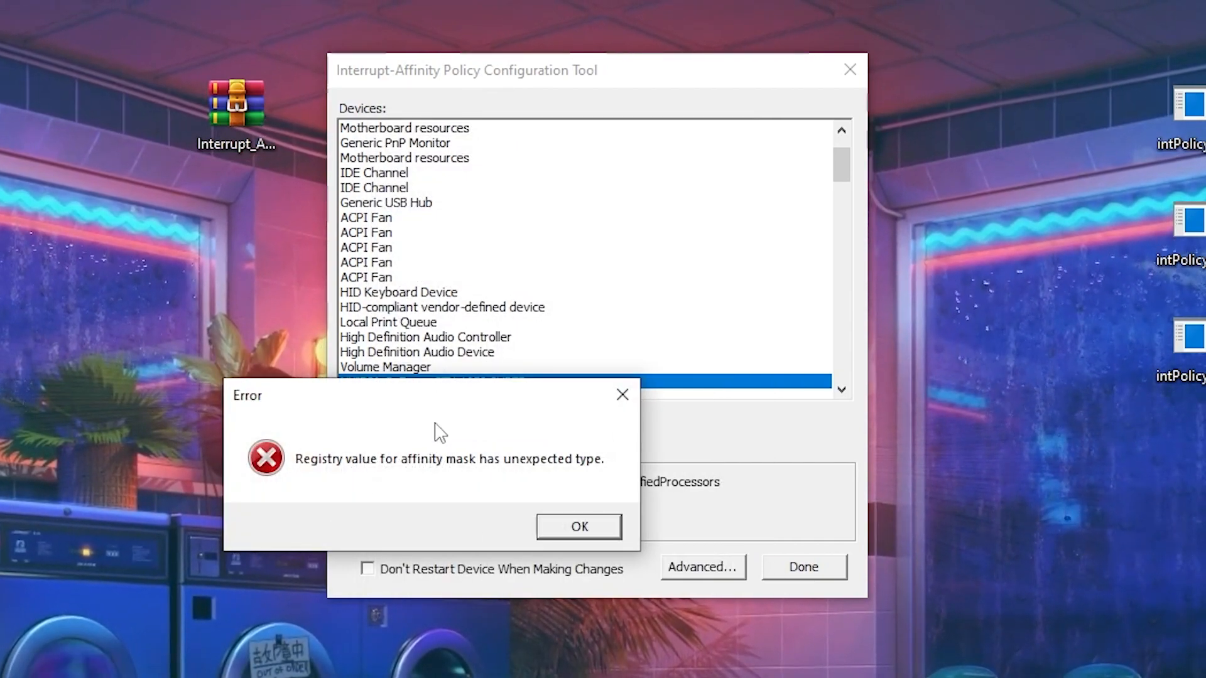
Dismiss the affinity-mask error and agree to restart the GPU now
left_click(579, 527)
left_click_drag(282, 391, 647, 319)
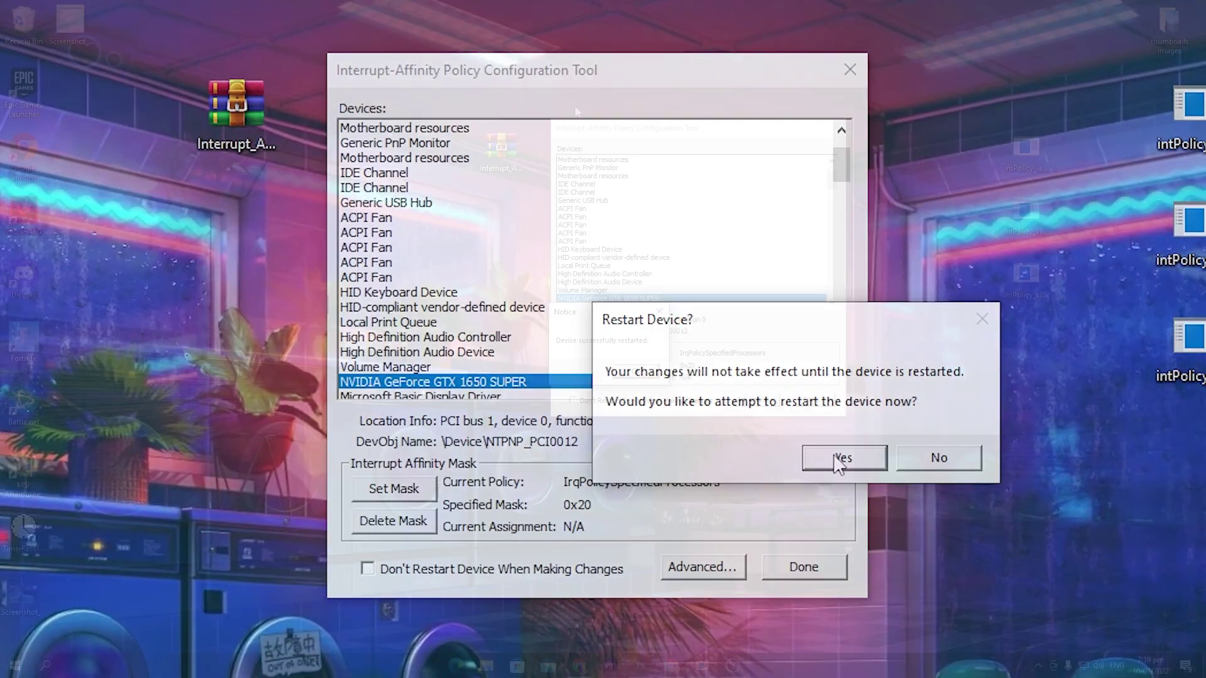
left_click(837, 460)
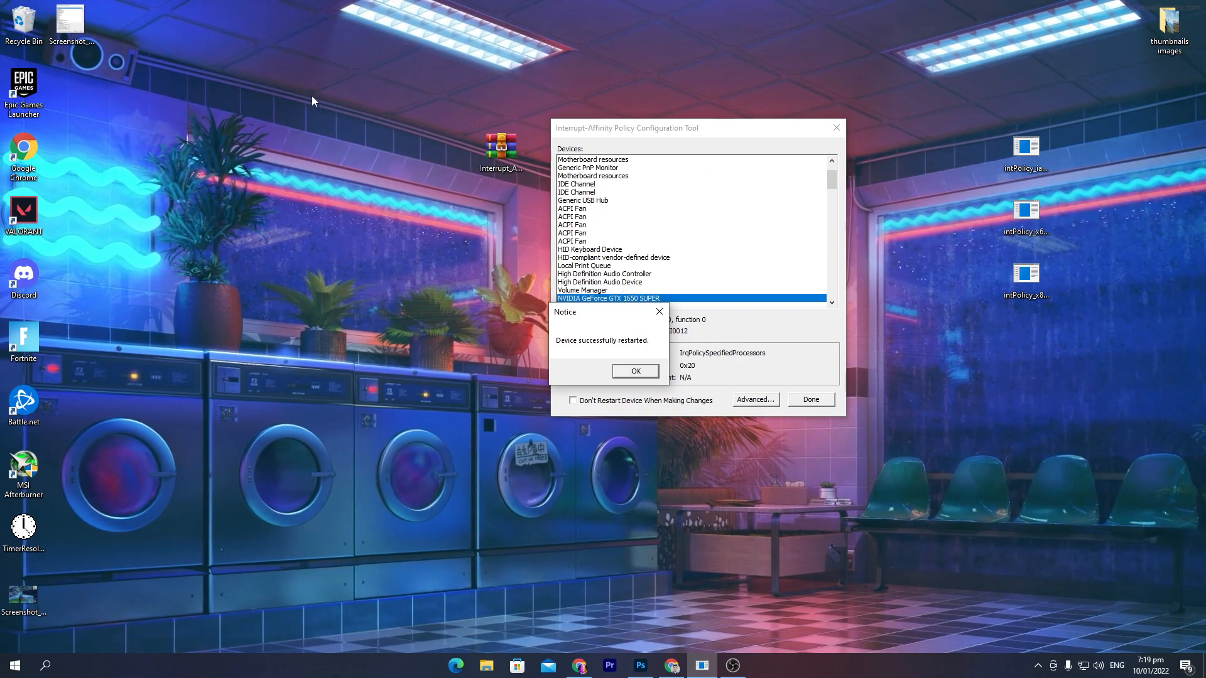
Acknowledge the successful restart notice, dismiss the last error and close the tool with Done
left_click_drag(634, 312, 414, 301)
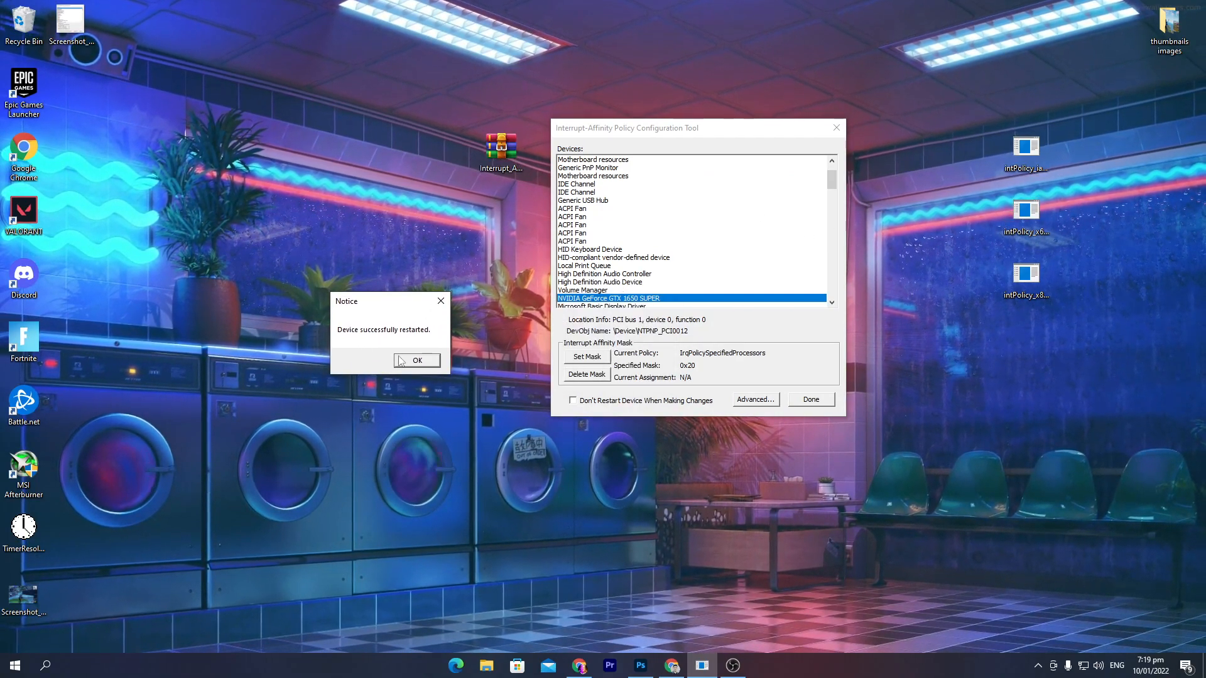
left_click_drag(377, 302, 444, 252)
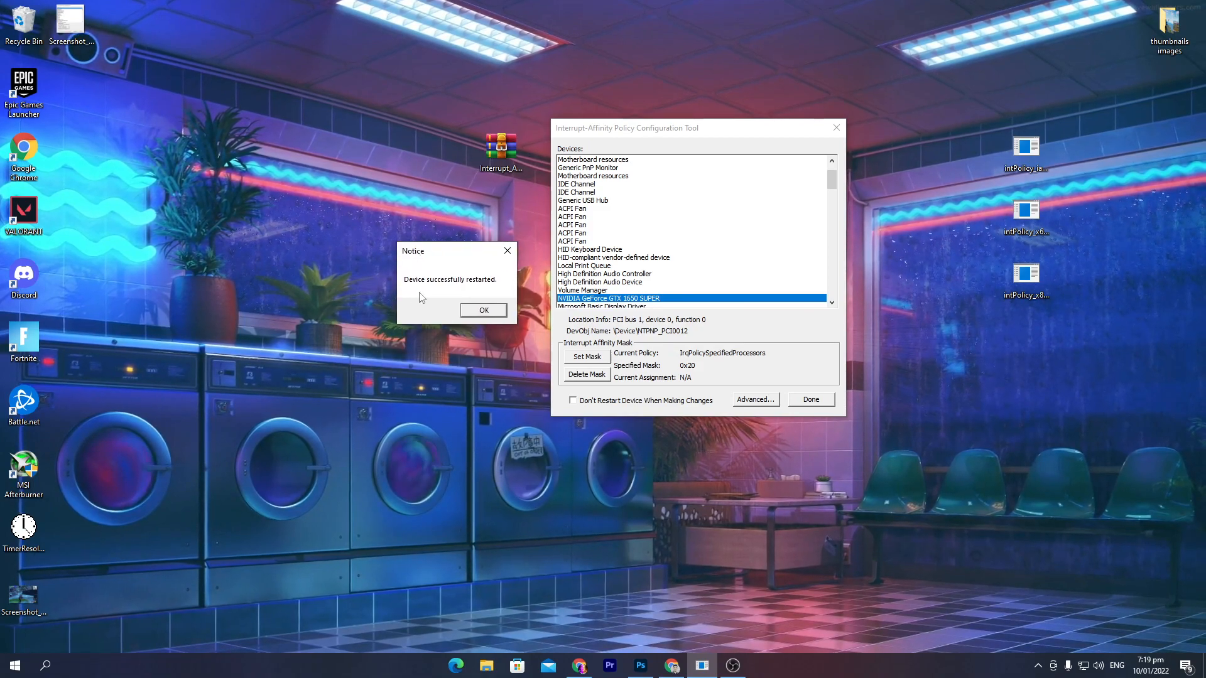
left_click(485, 311)
left_click(692, 381)
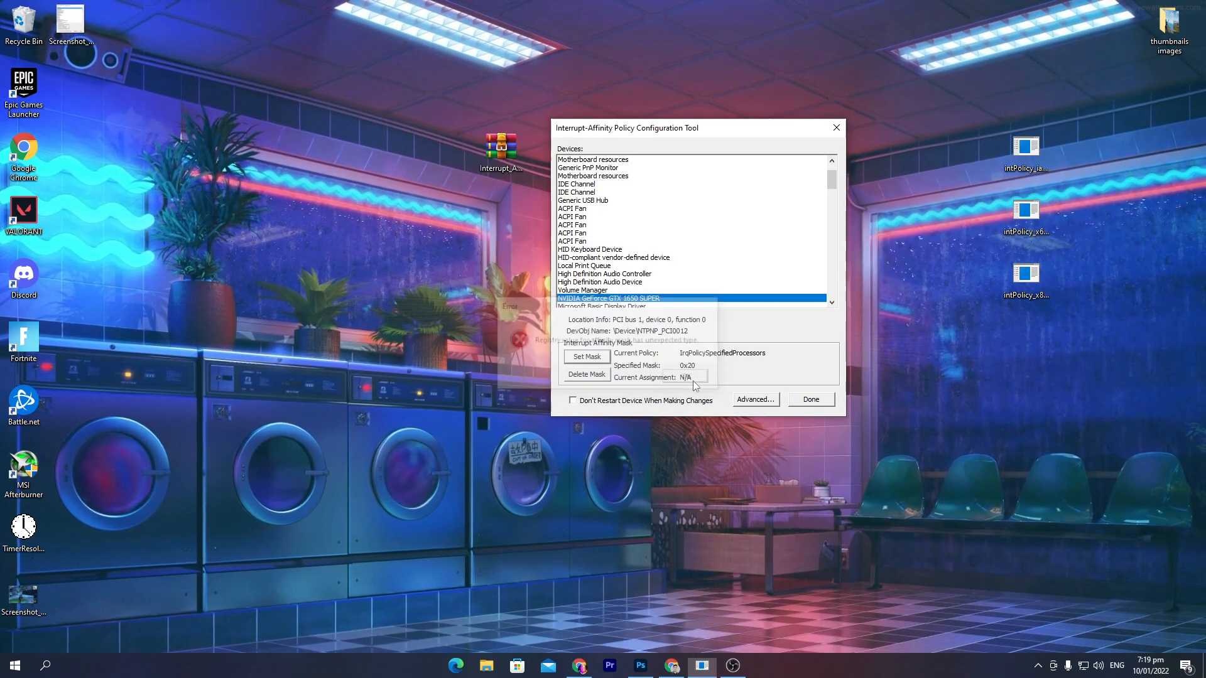
left_click(810, 399)
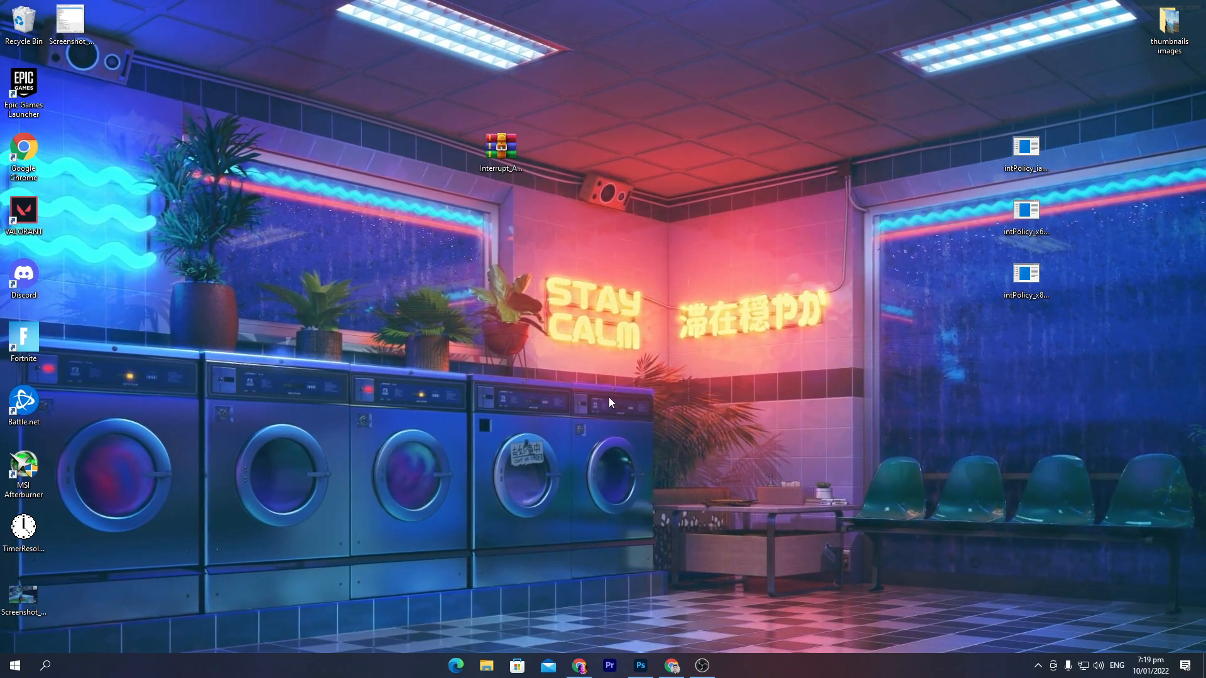